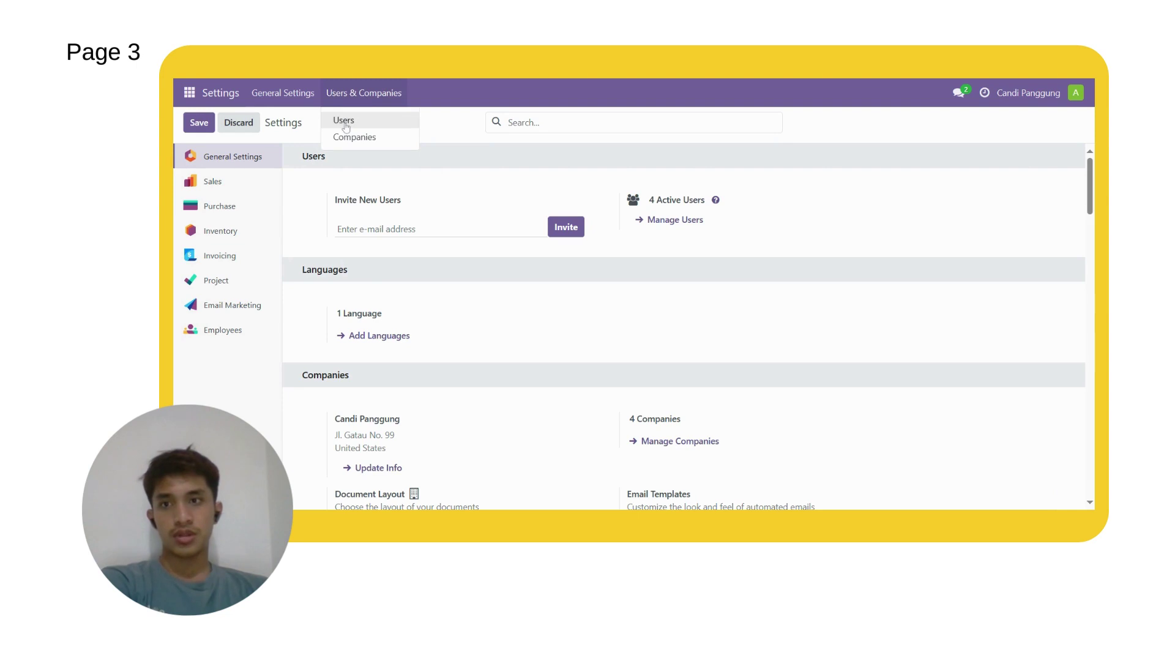
Step: Review a blank new user form's access rights, then return to the internal Users list
left_click(345, 122)
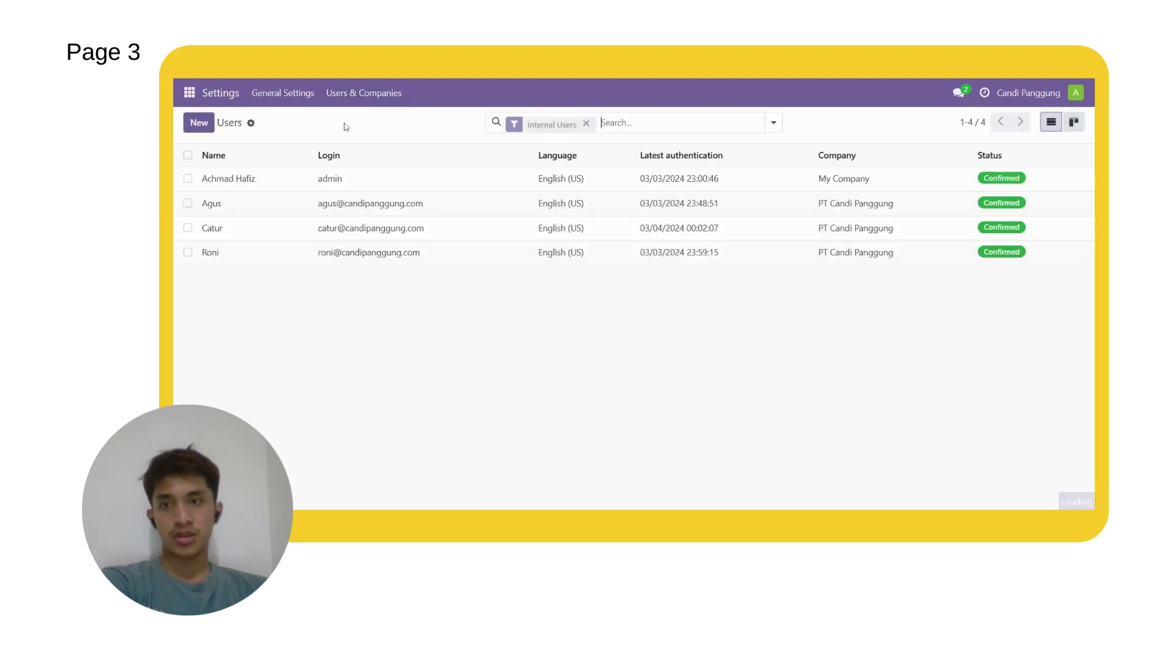
left_click(207, 128)
scroll(349, 258, "down", 2)
scroll(349, 259, "up", 2)
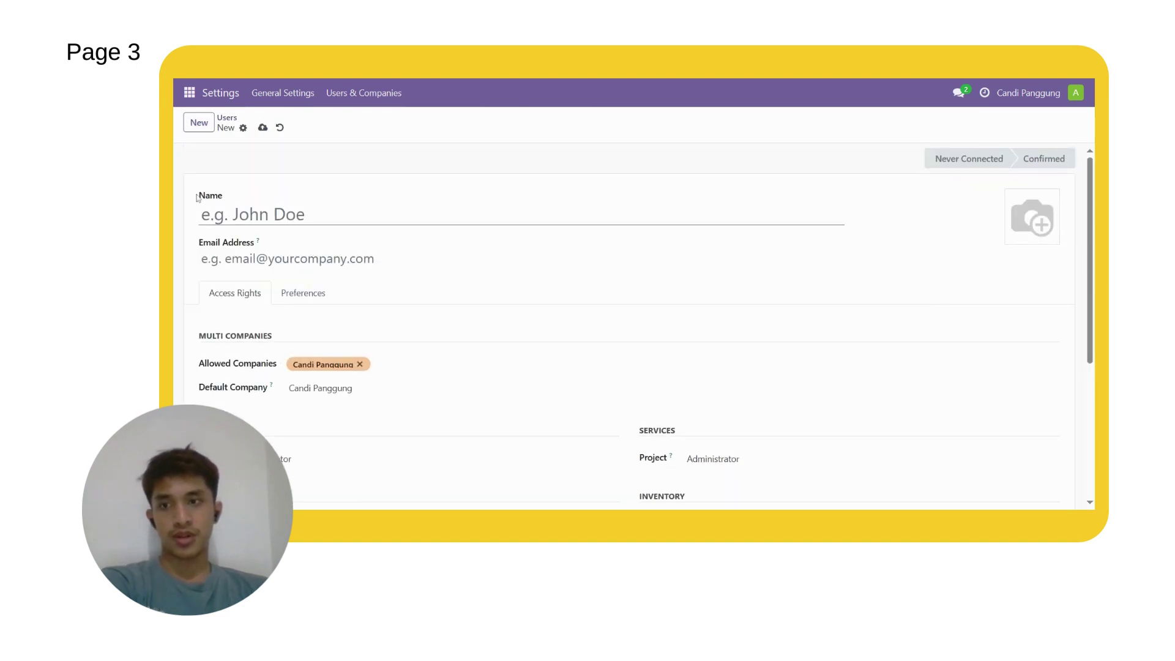
scroll(294, 321, "down", 1)
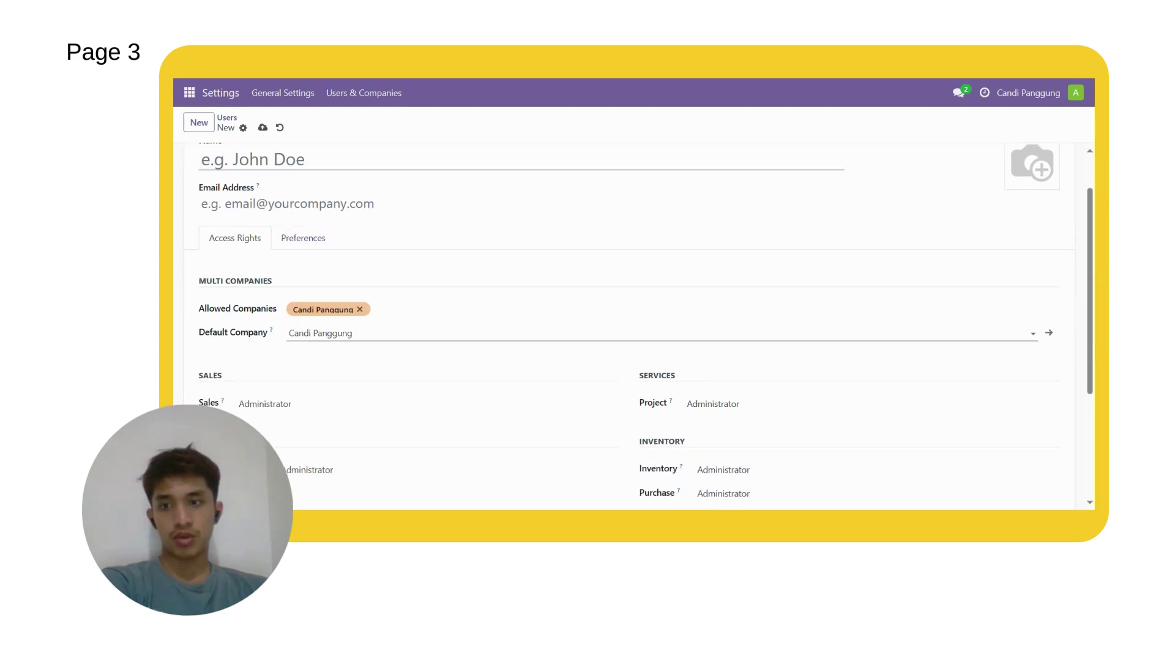
scroll(406, 333, "down", 2)
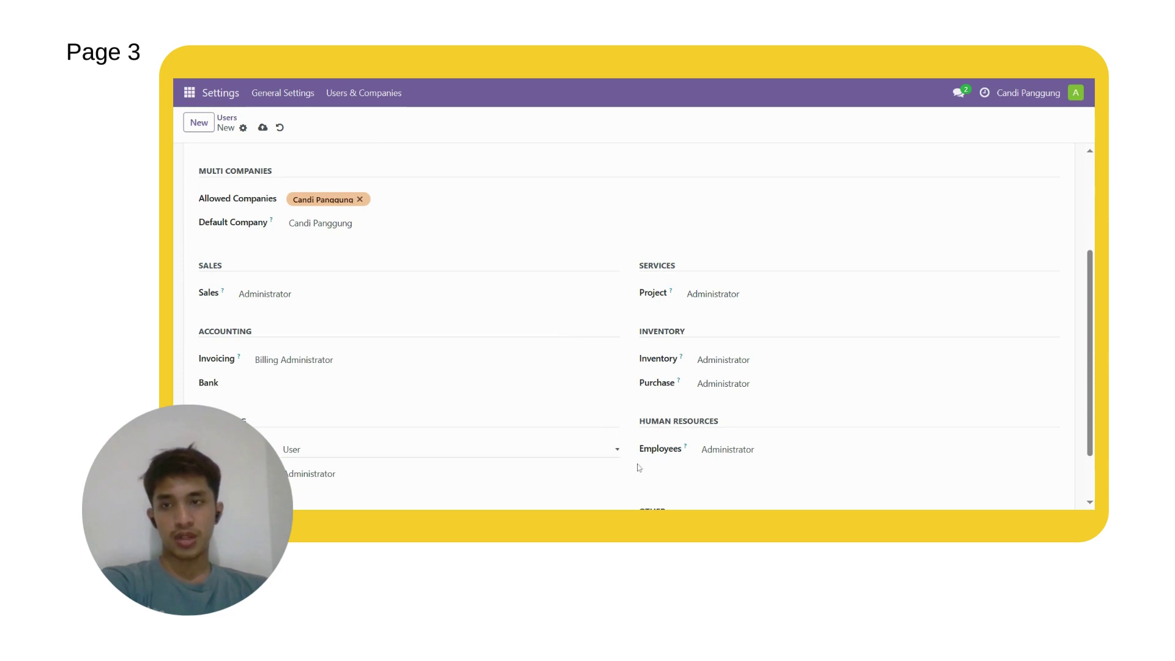
left_click(392, 95)
left_click(358, 122)
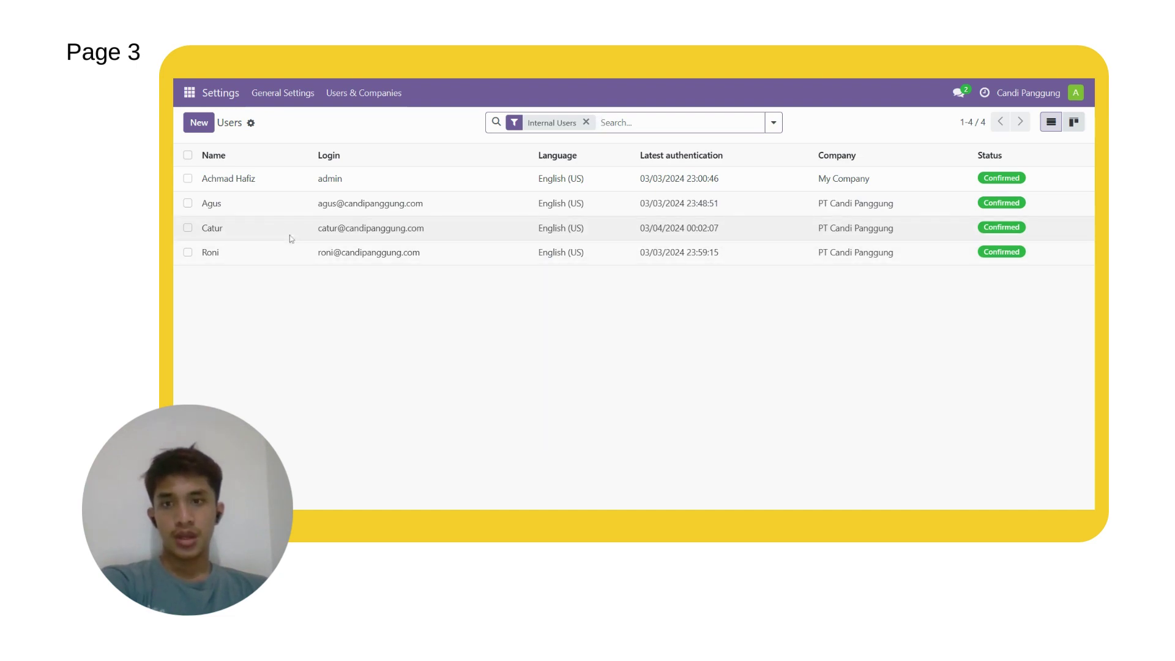
left_click(274, 213)
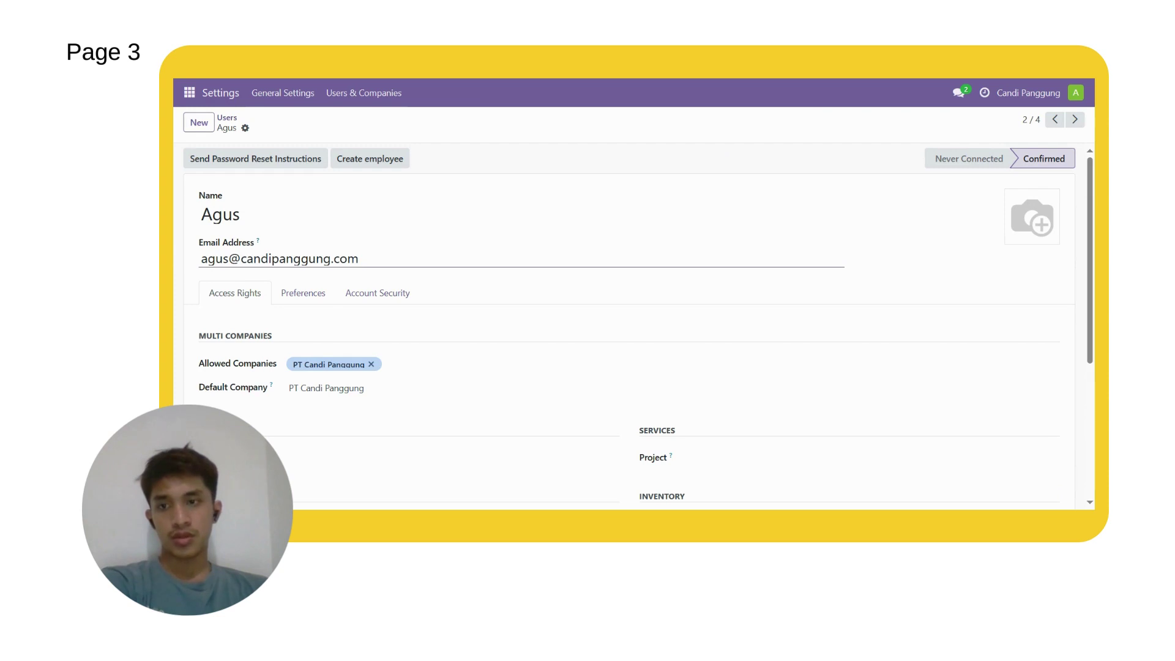
scroll(310, 268, "down", 3)
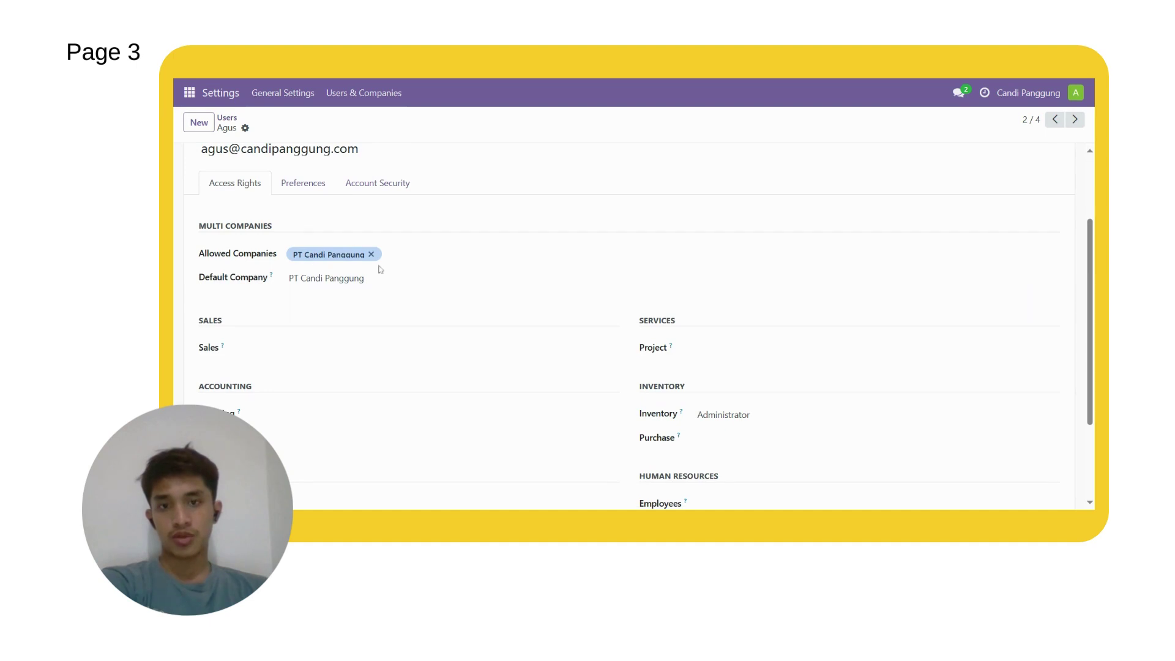
scroll(436, 295, "down", 3)
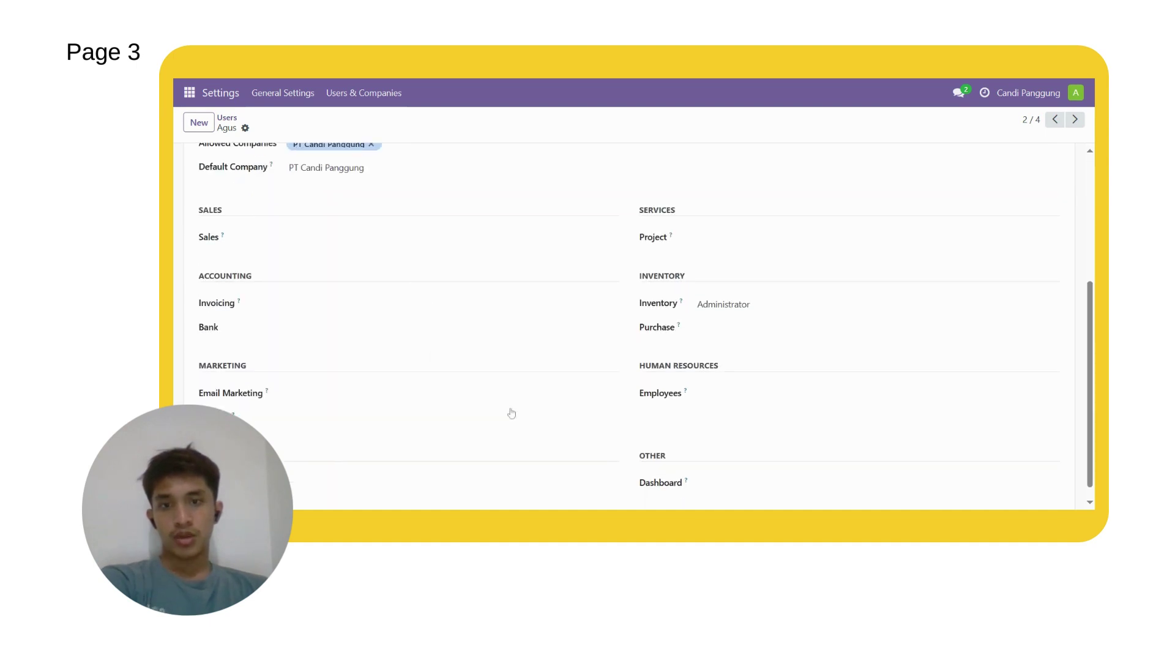
scroll(571, 401, "down", 1)
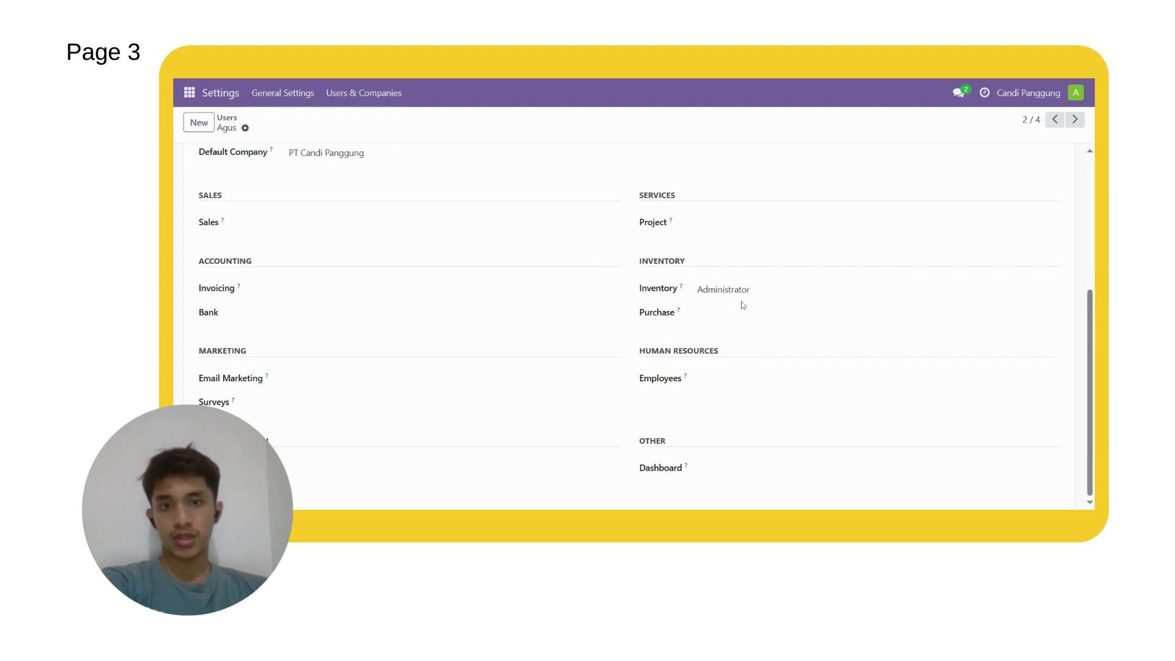
scroll(534, 360, "up", 1)
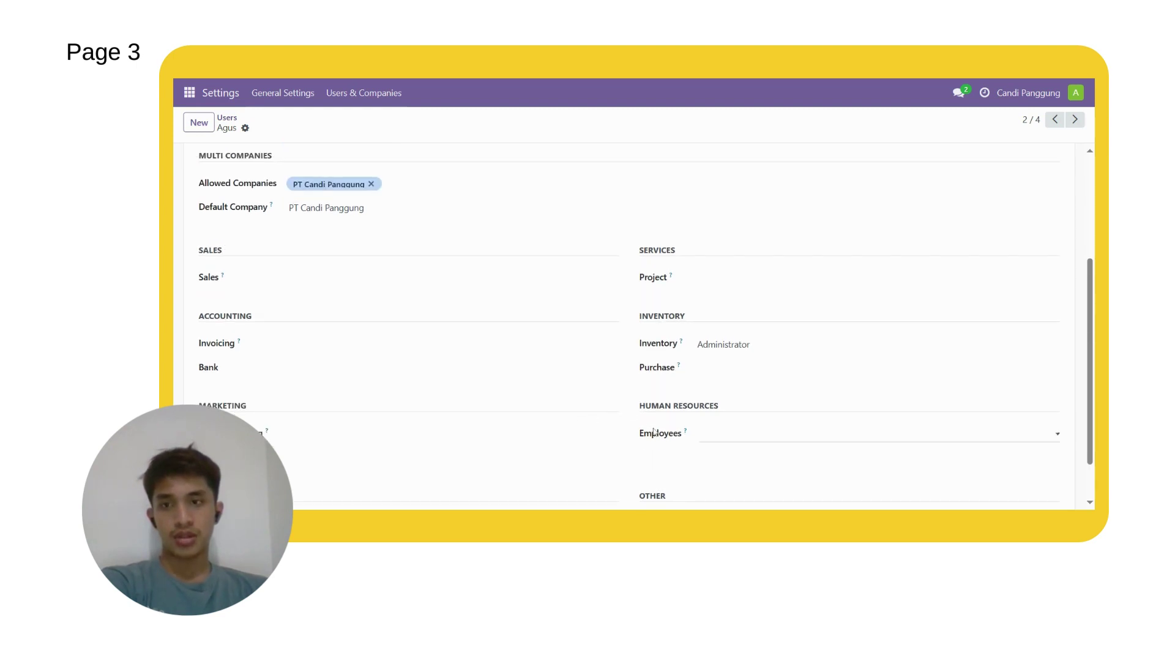
scroll(684, 404, "down", 1)
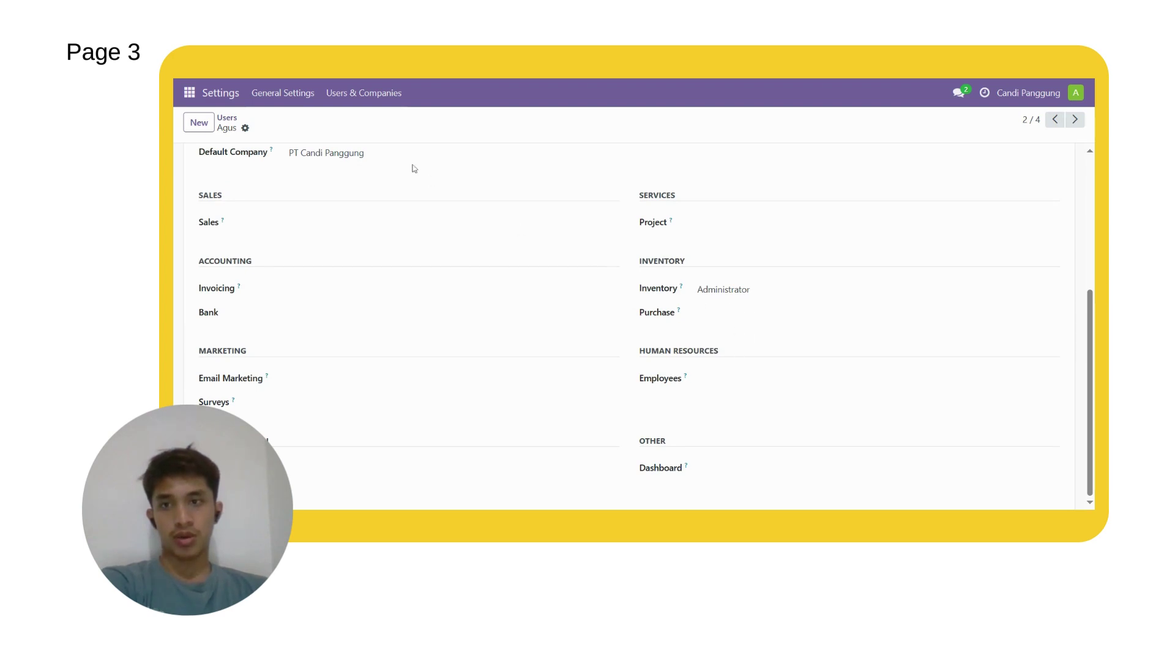
left_click(391, 96)
left_click(380, 120)
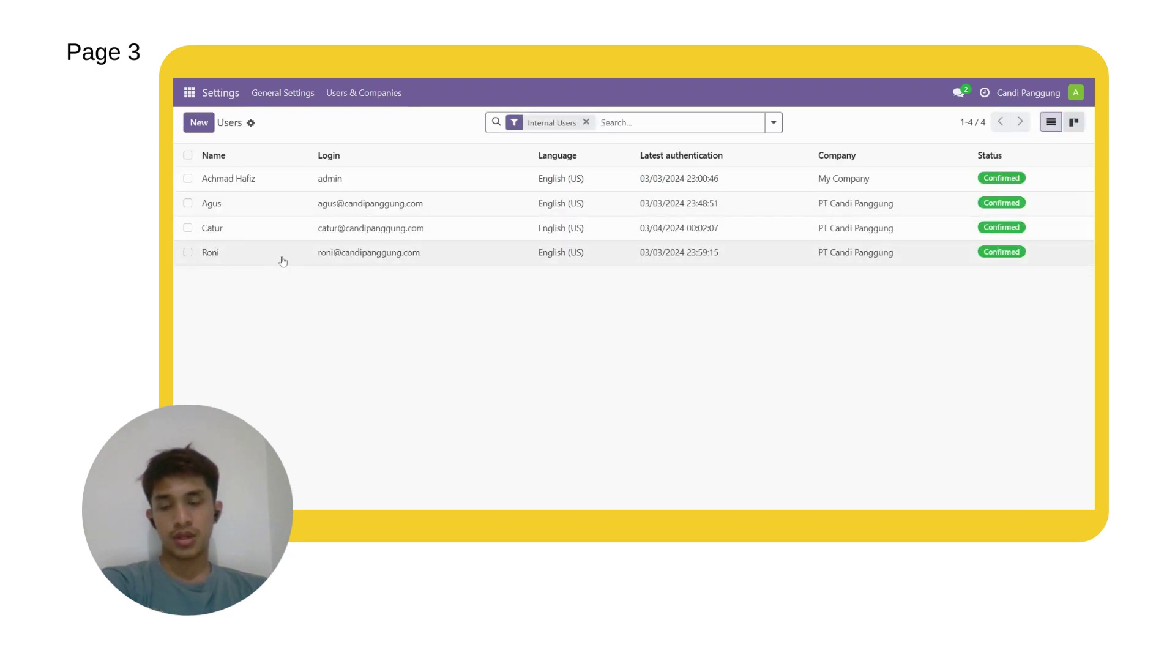
Step: Open the third user's record and review its access rights
left_click(221, 236)
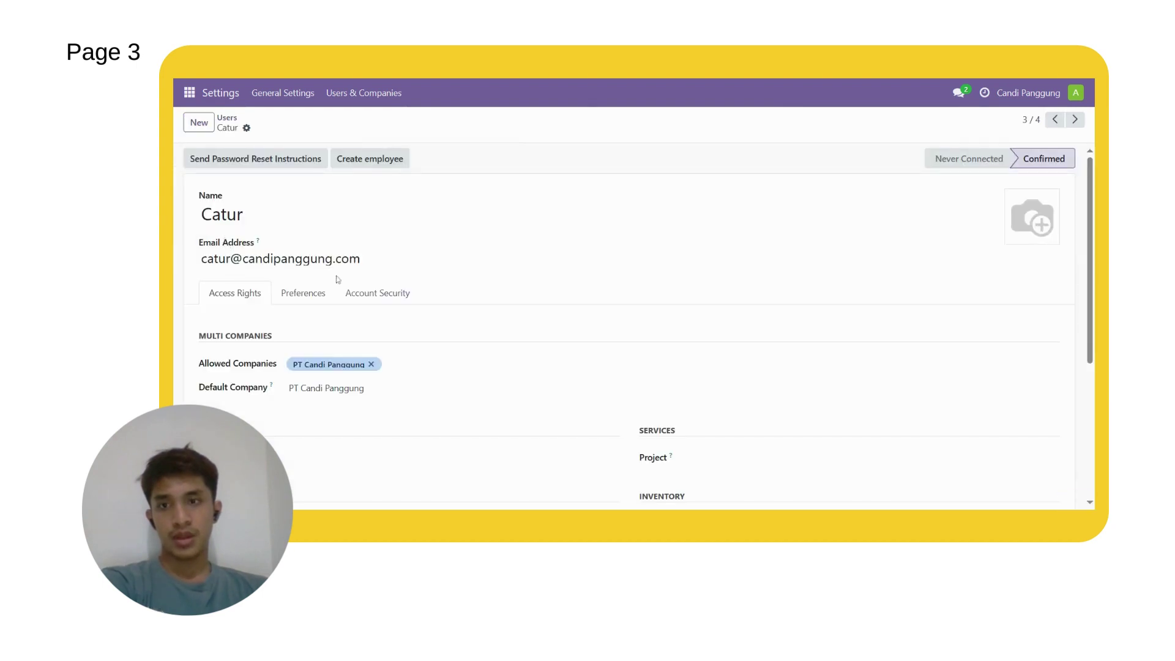
scroll(367, 309, "down", 1)
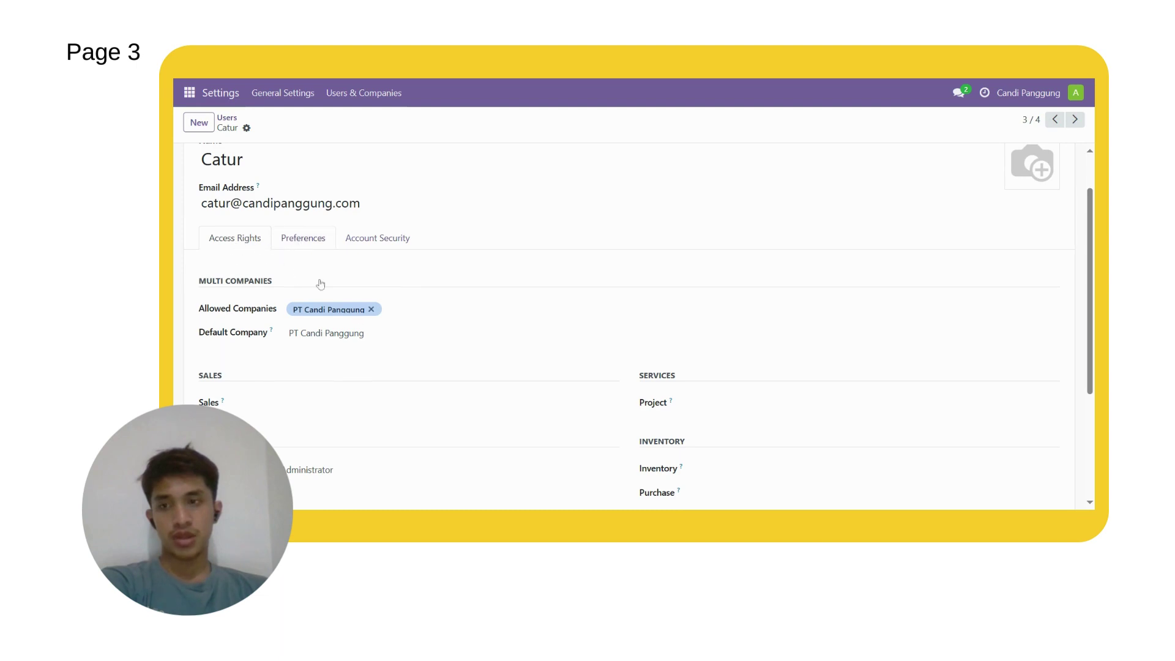
scroll(497, 312, "down", 3)
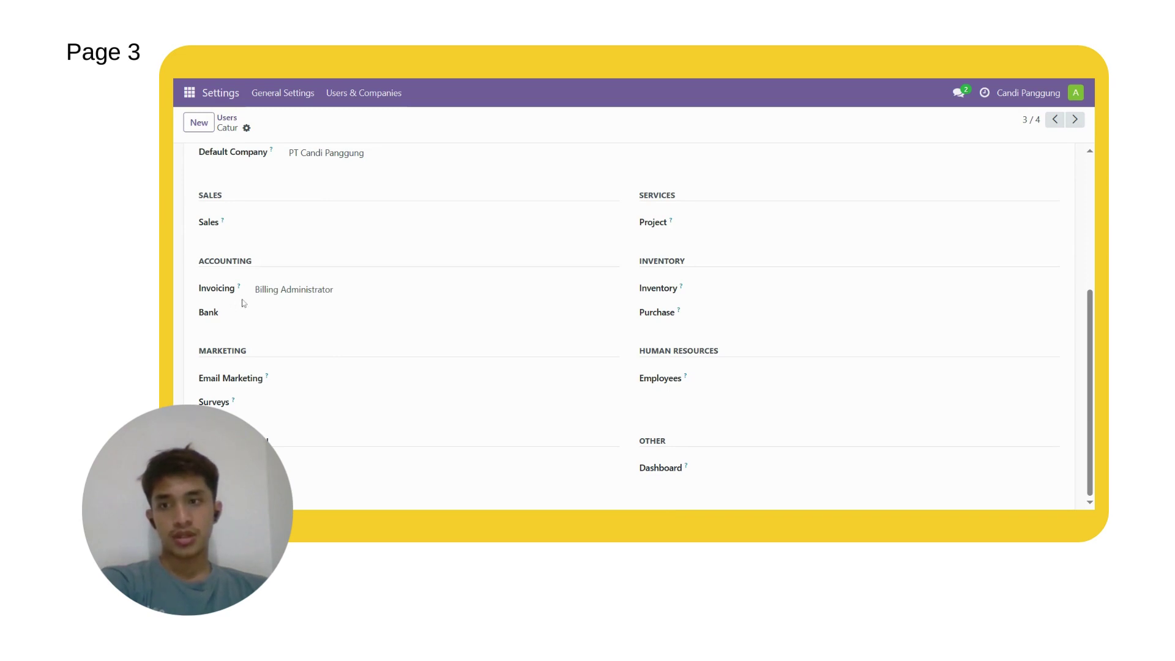
scroll(451, 365, "up", 1)
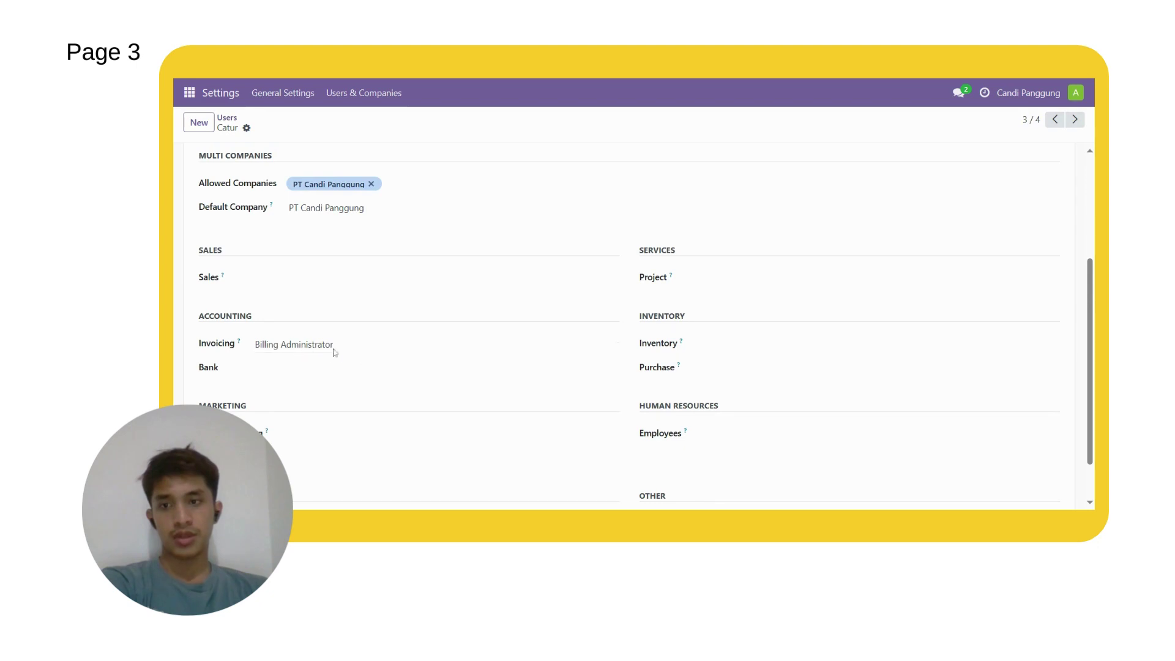
Step: Back in Users, open the fourth user's record and review its access rights
left_click(354, 93)
left_click(355, 121)
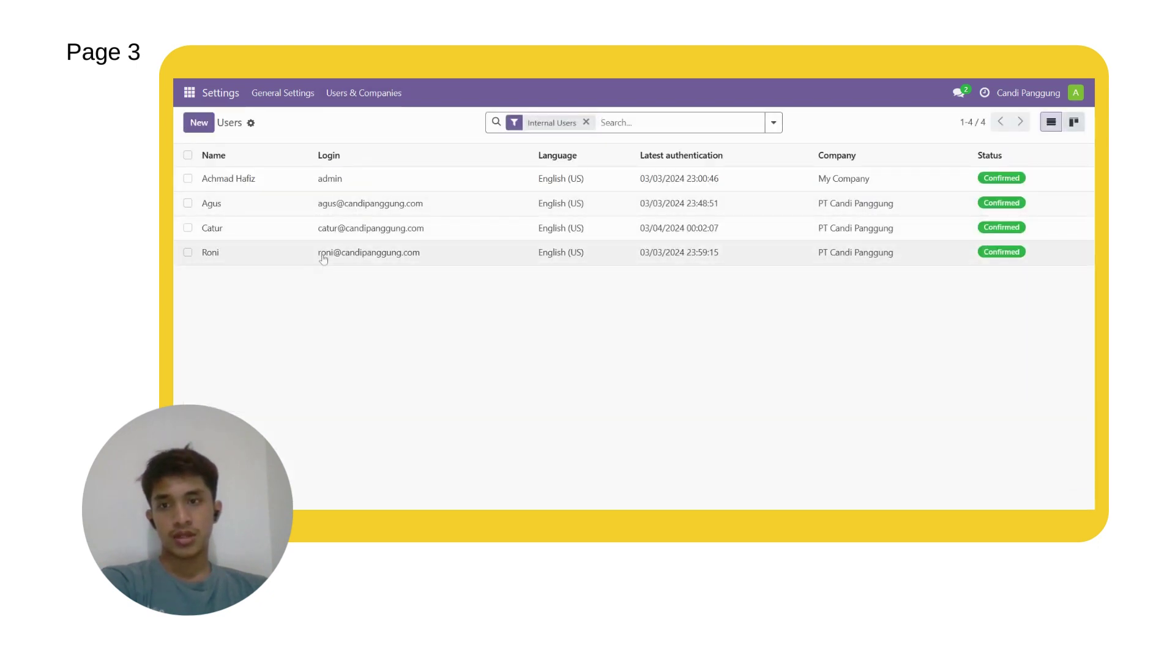
left_click(308, 257)
scroll(373, 281, "down", 1)
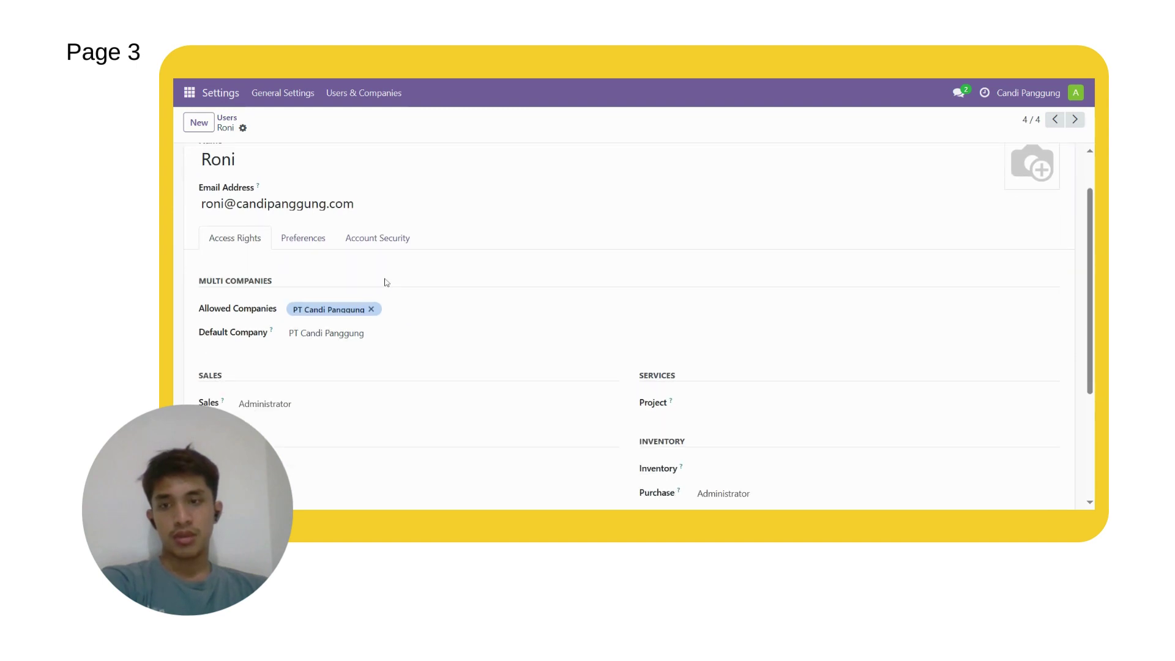
scroll(386, 282, "down", 3)
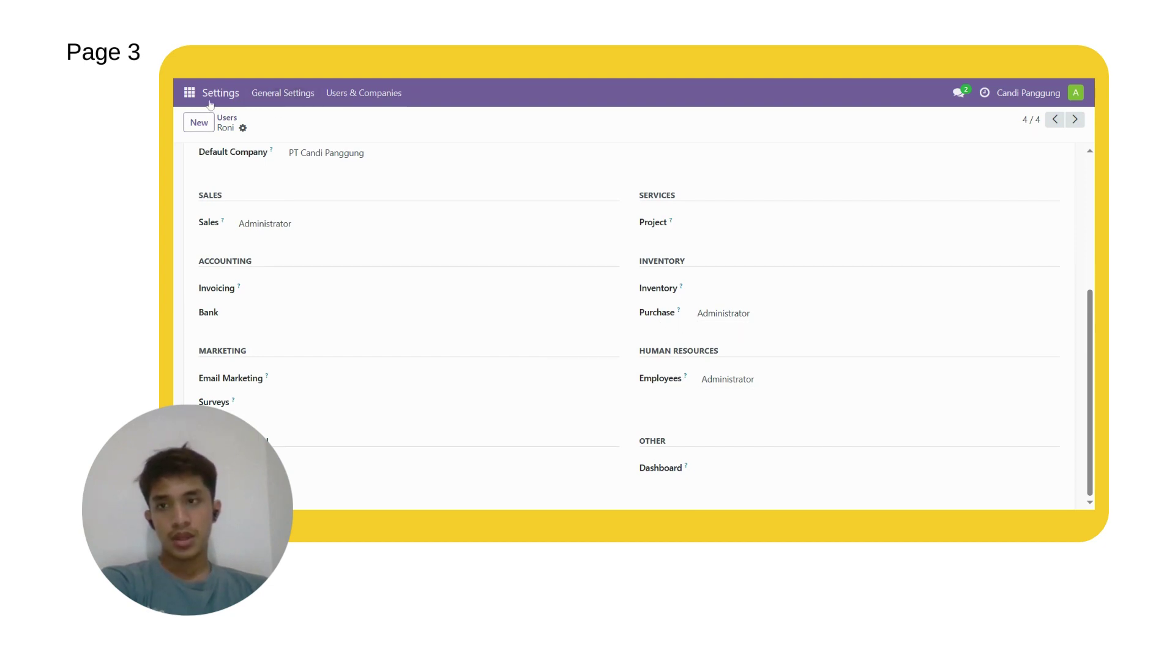
left_click(189, 93)
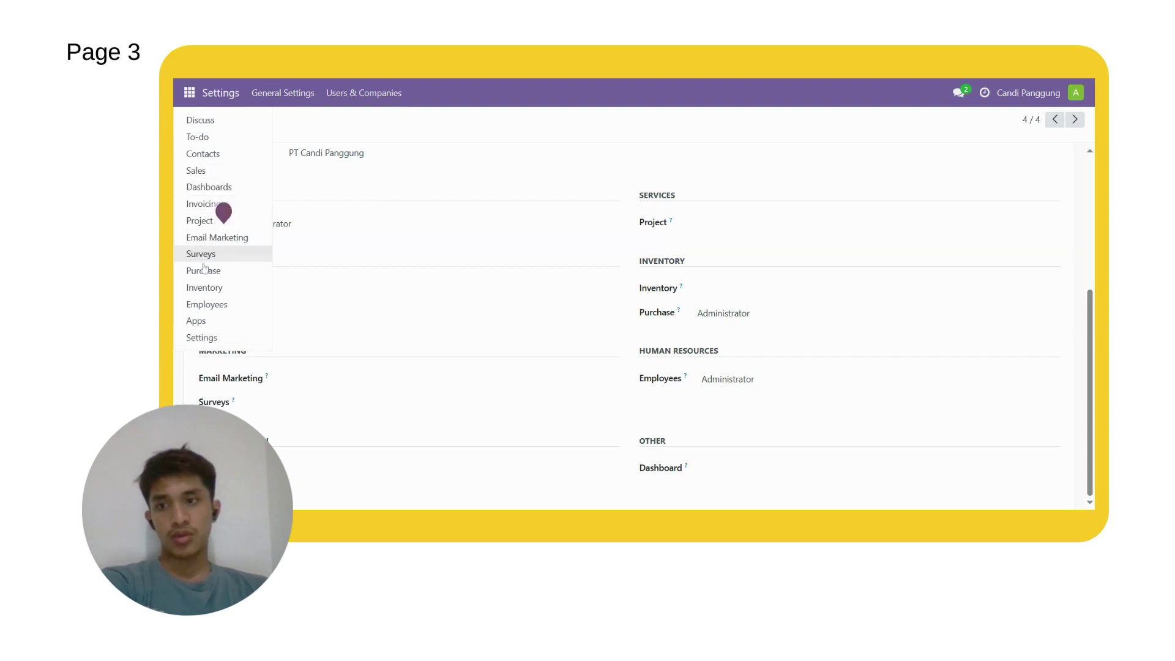
Step: Open the Kok product from Sales > Products > Products
left_click(196, 172)
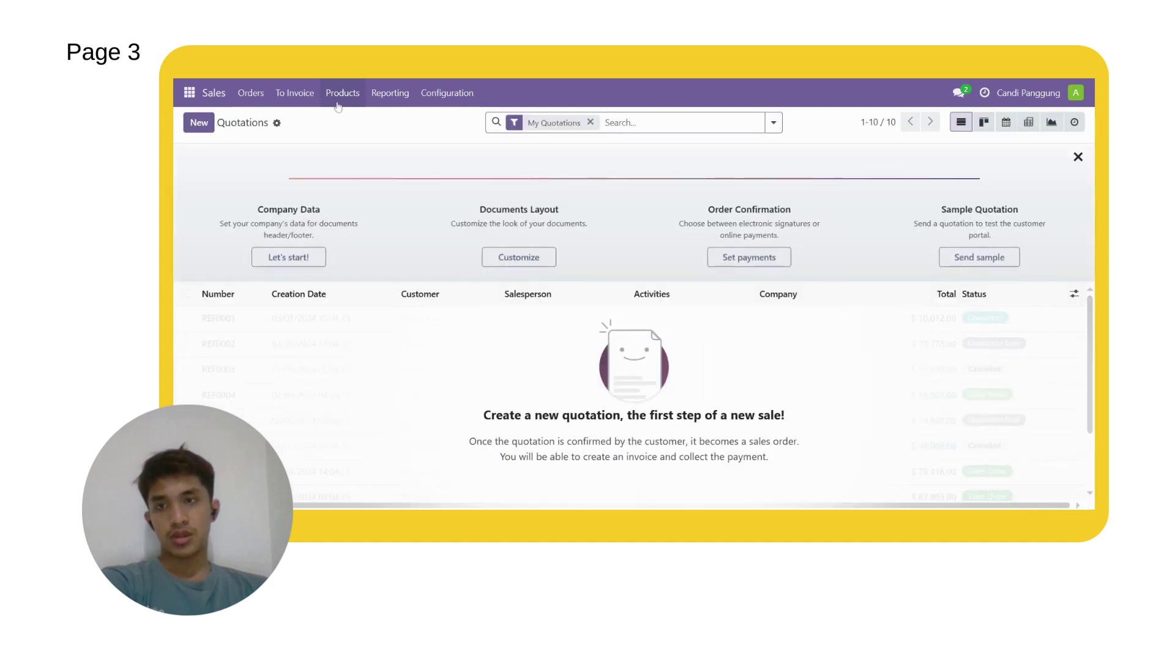
left_click(338, 97)
left_click(349, 119)
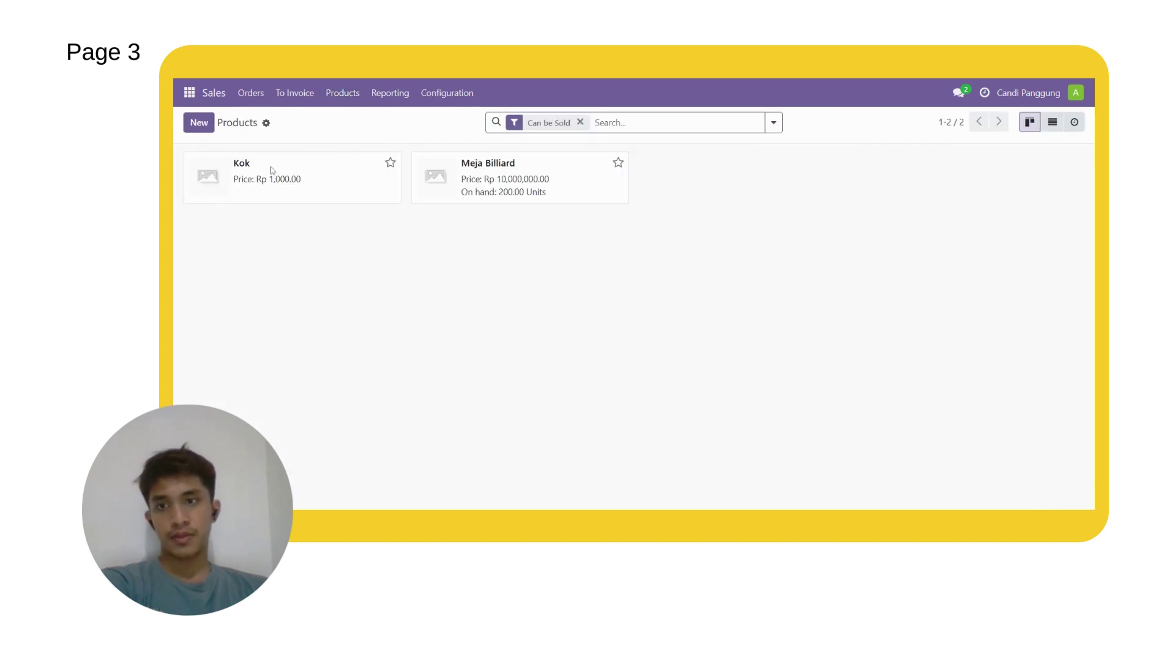
left_click(235, 172)
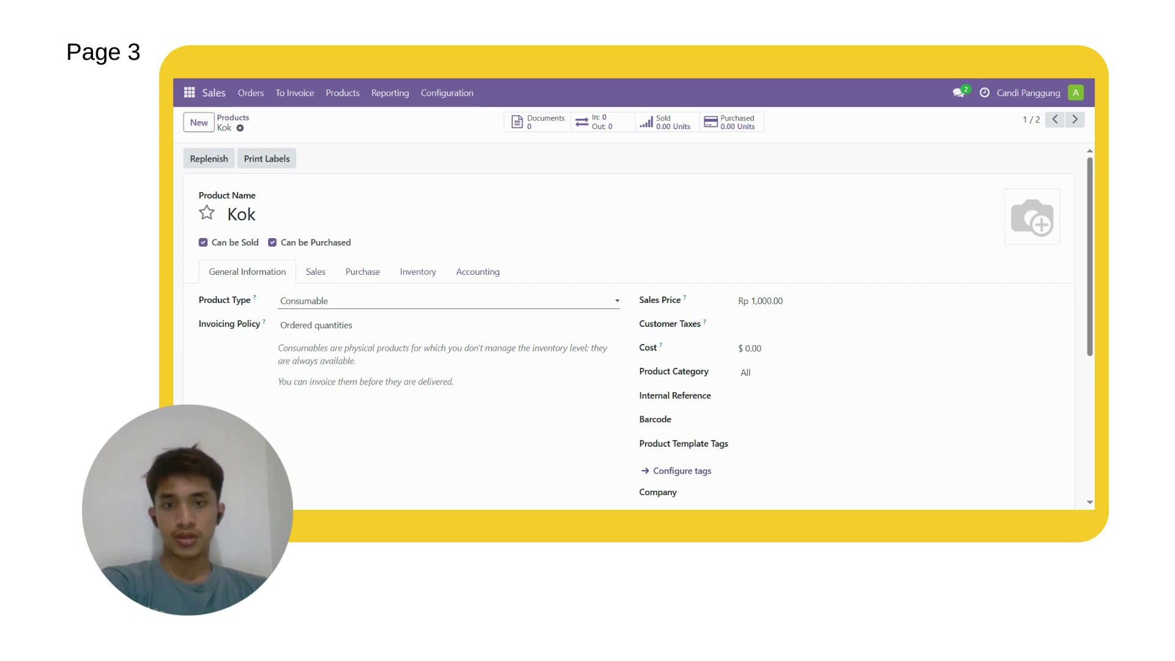
Step: Assign the Kok product to company PT Candi Panggung
scroll(547, 380, "down", 1)
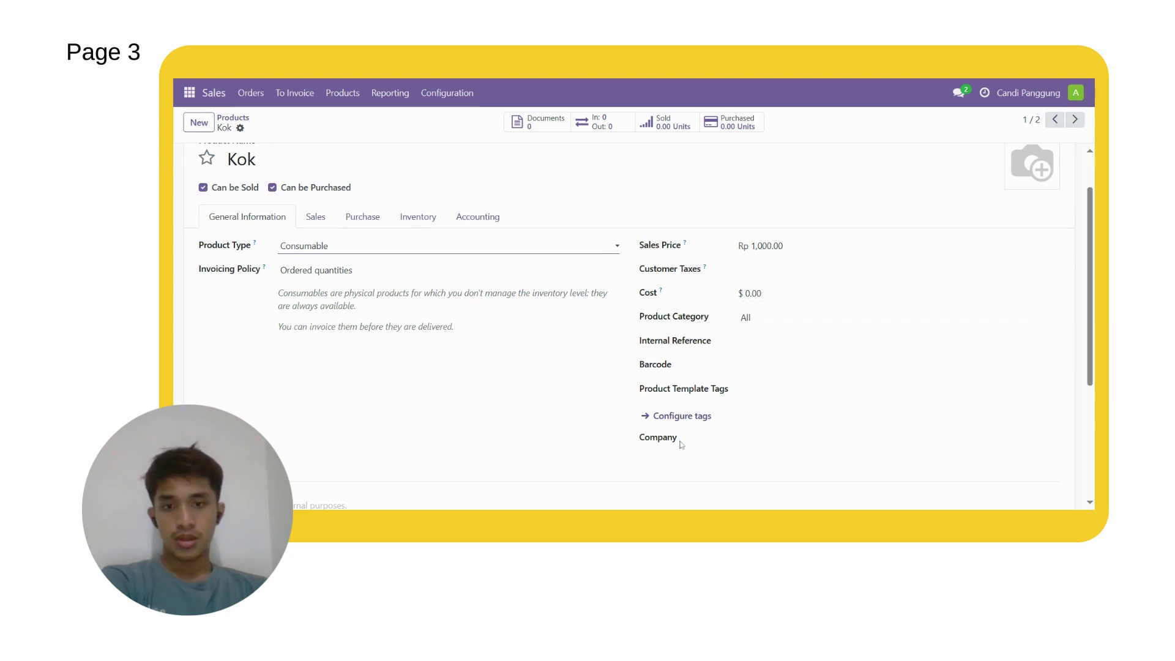
left_click(748, 438)
left_click(799, 383)
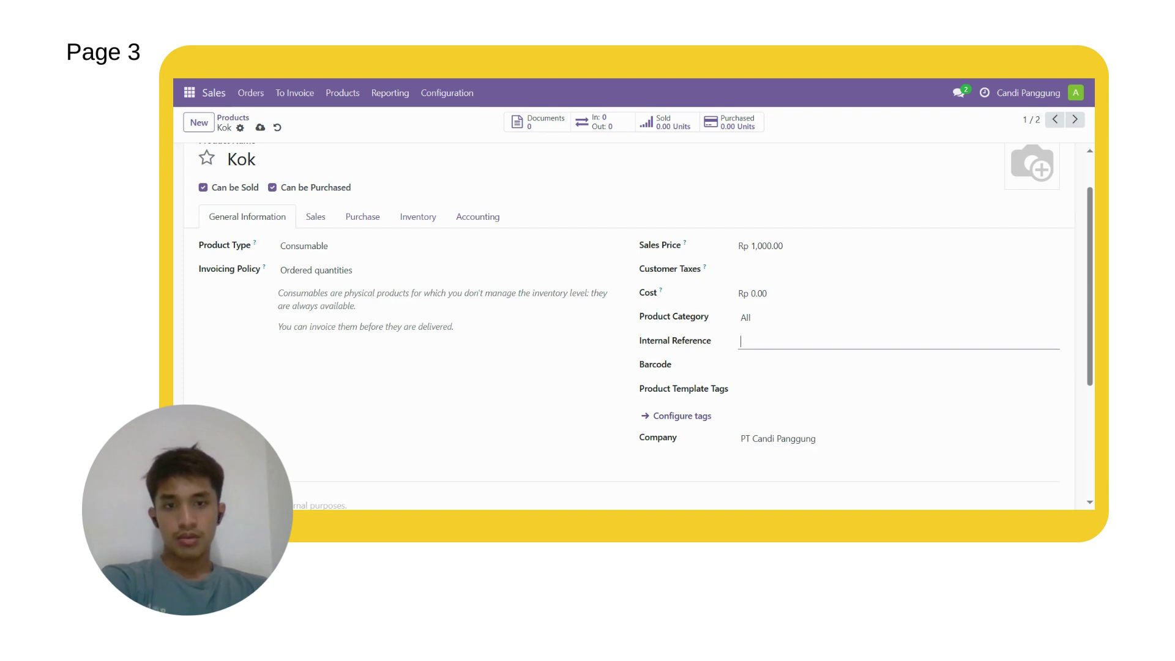
Step: Set Kok's cost to 1,000, correcting the mistyped 10,000
left_click(758, 293)
type("10,000")
left_click(777, 307)
left_click(771, 293)
type("1000")
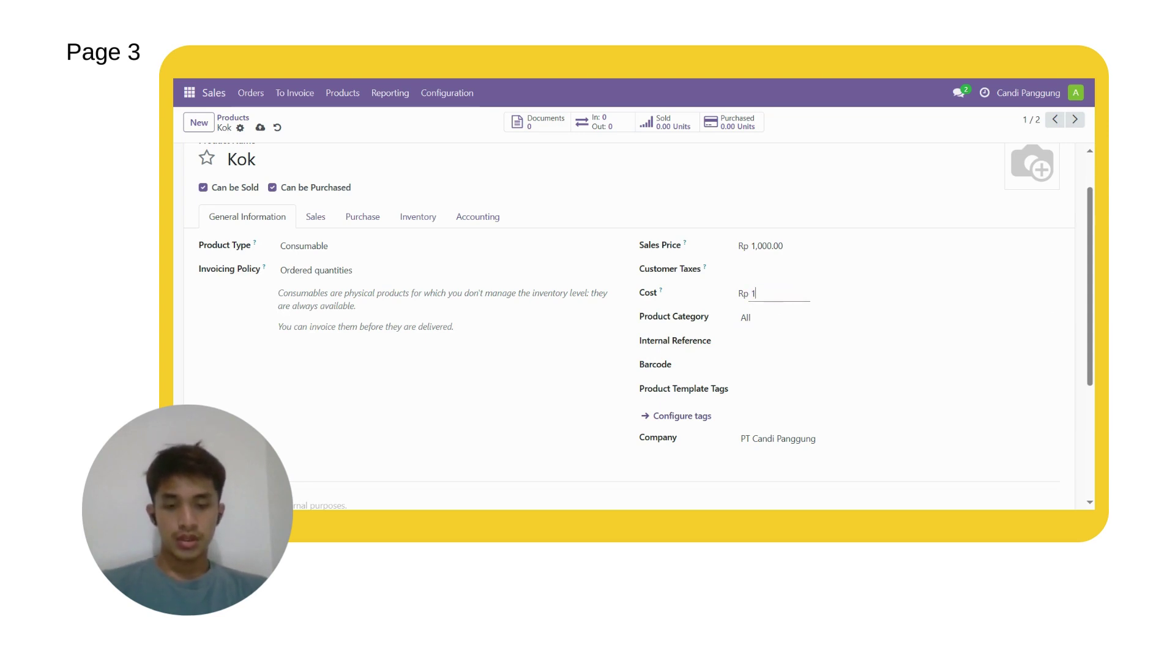
left_click(570, 389)
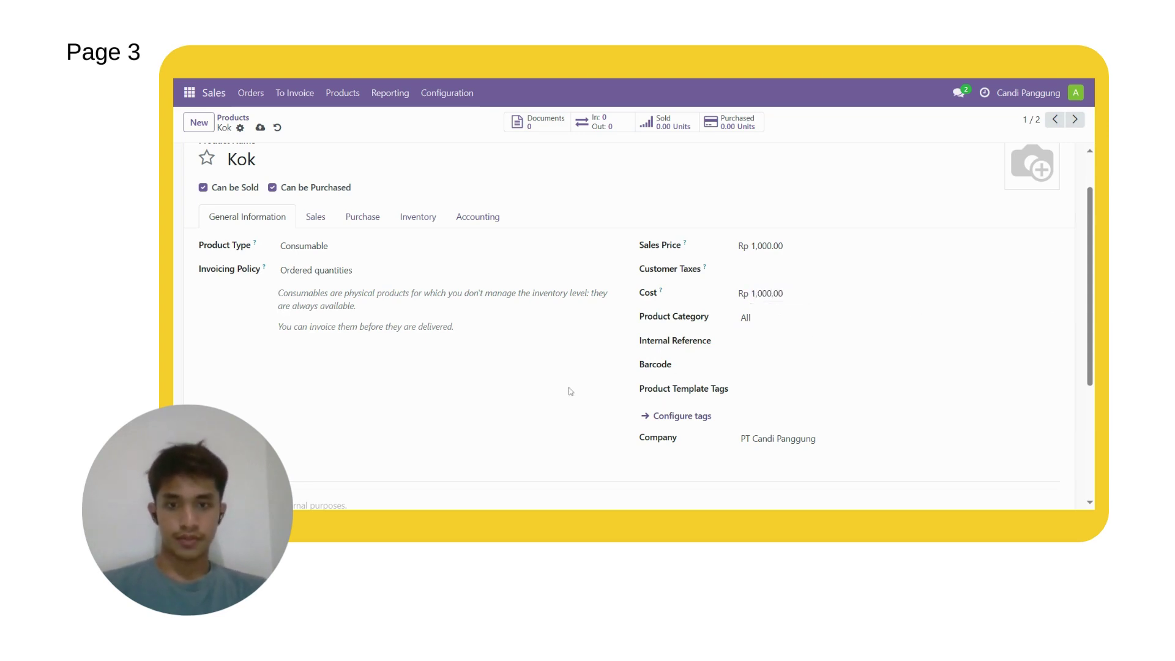
scroll(581, 377, "down", 2)
scroll(586, 375, "up", 3)
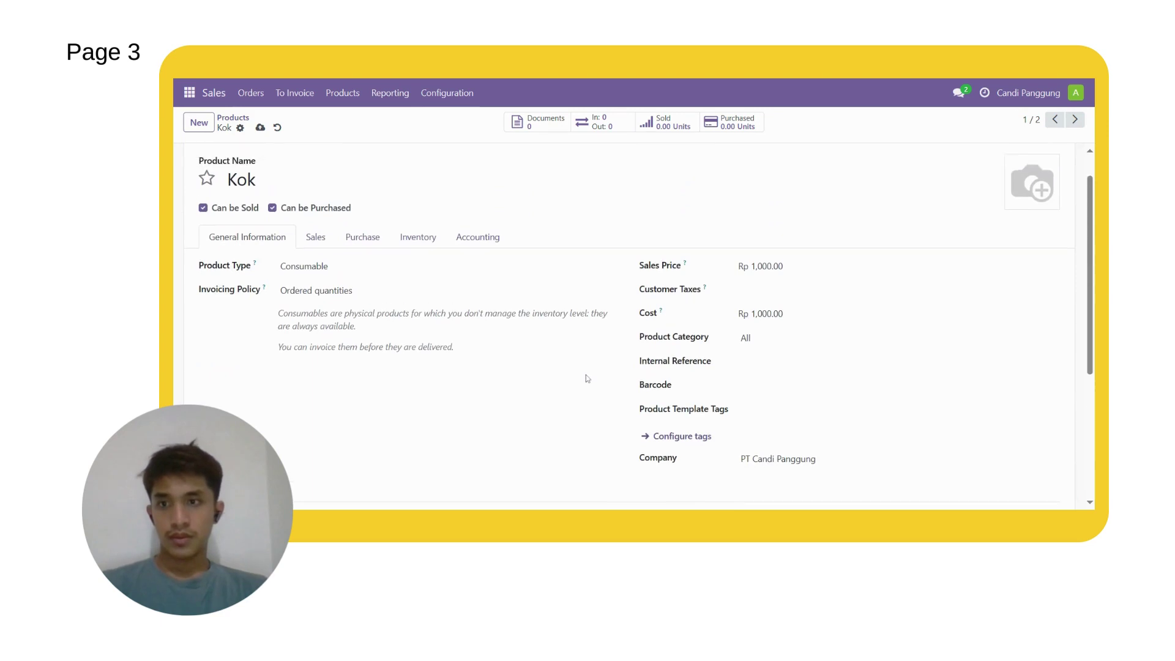
scroll(603, 386, "down", 1)
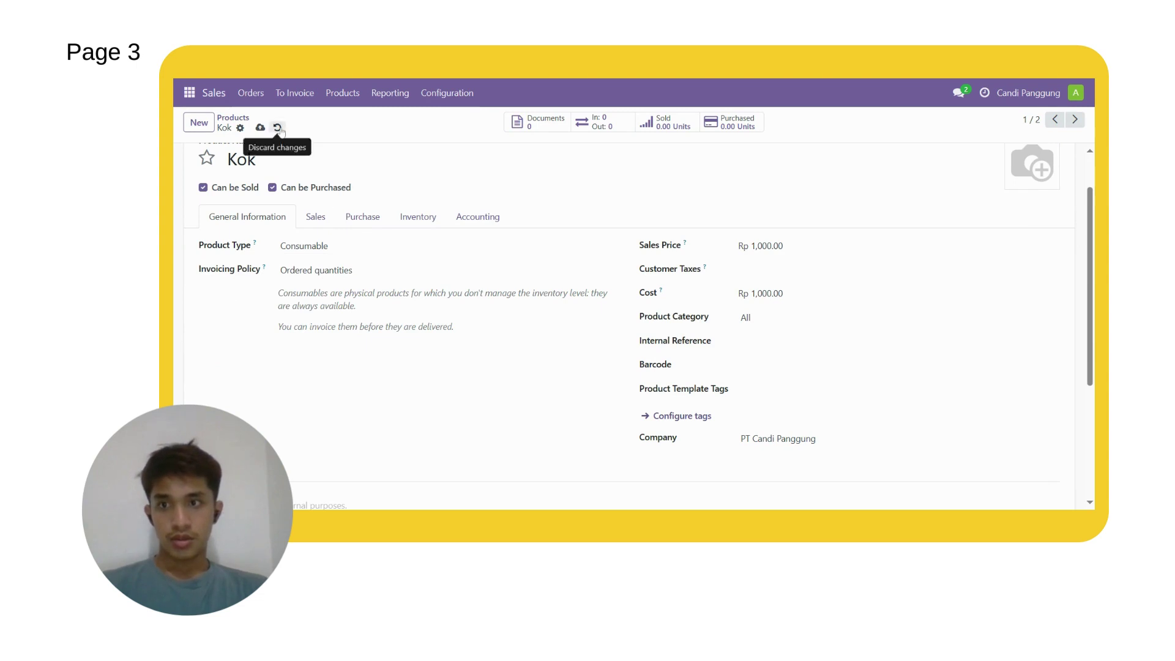
left_click(260, 127)
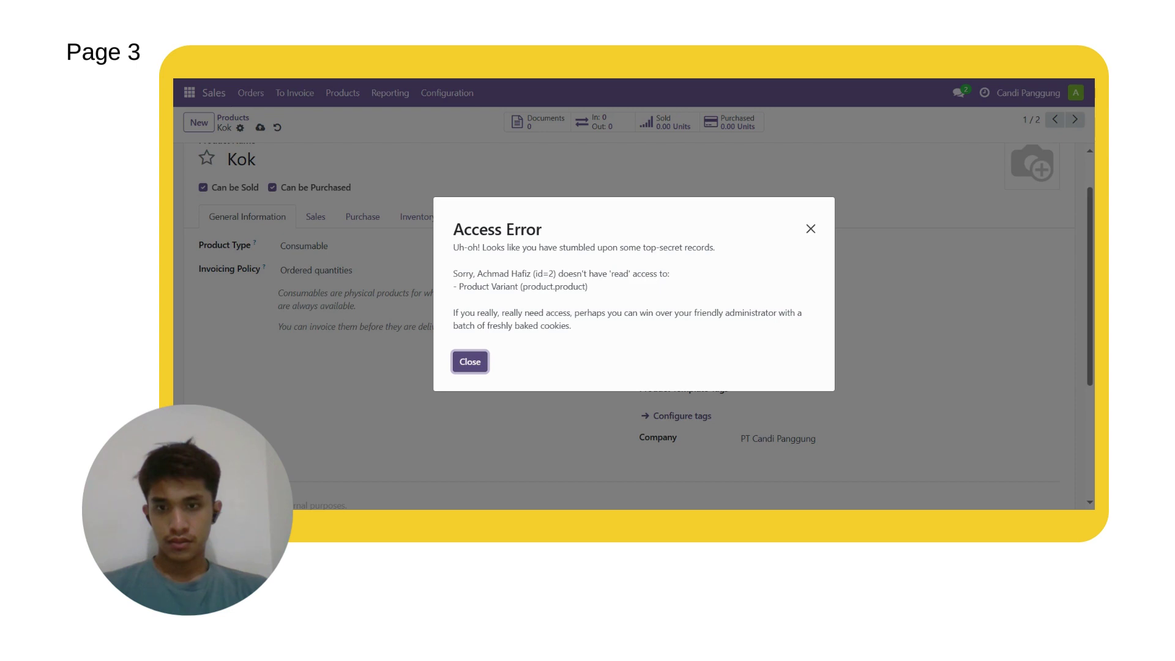
left_click(481, 367)
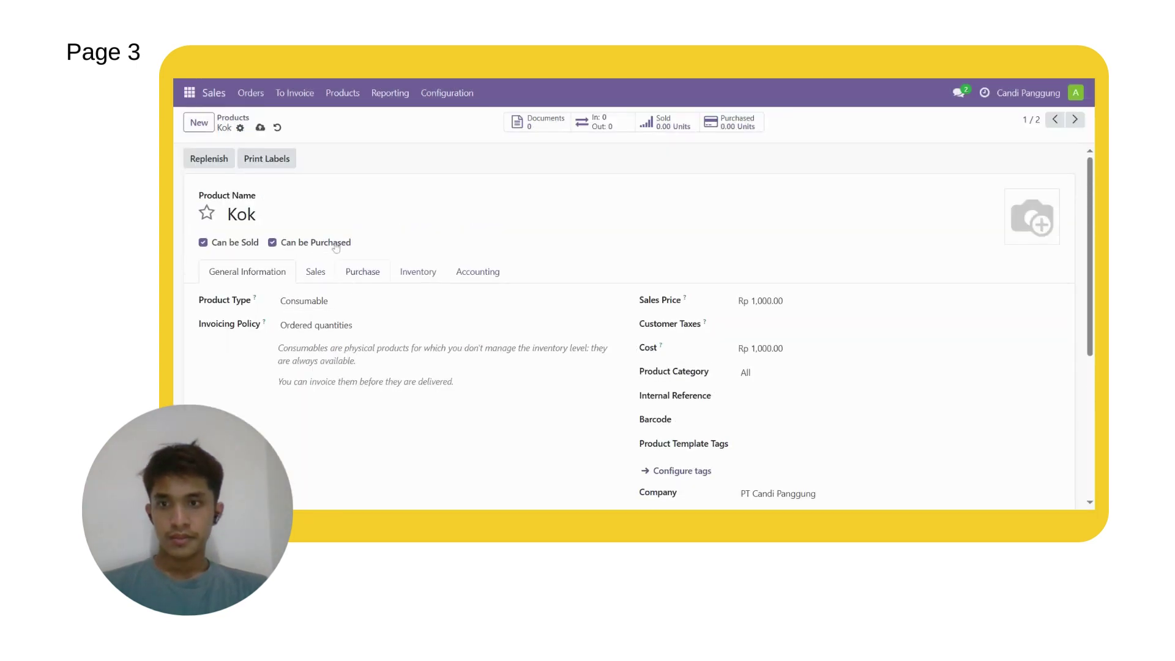
left_click(278, 131)
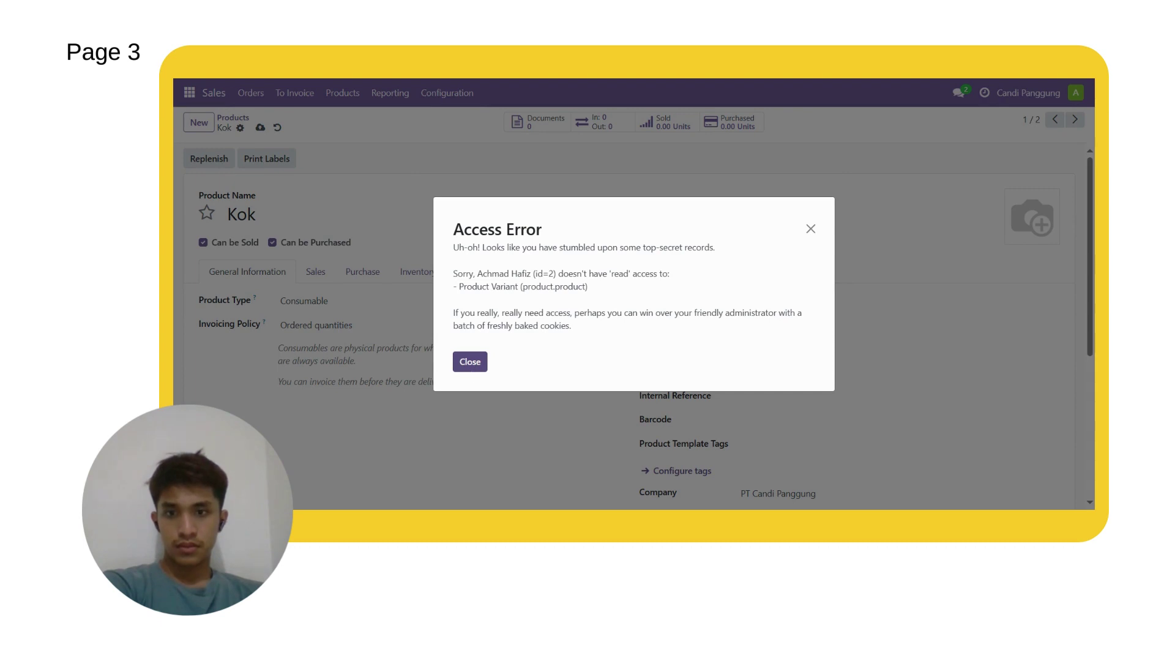
left_click(471, 367)
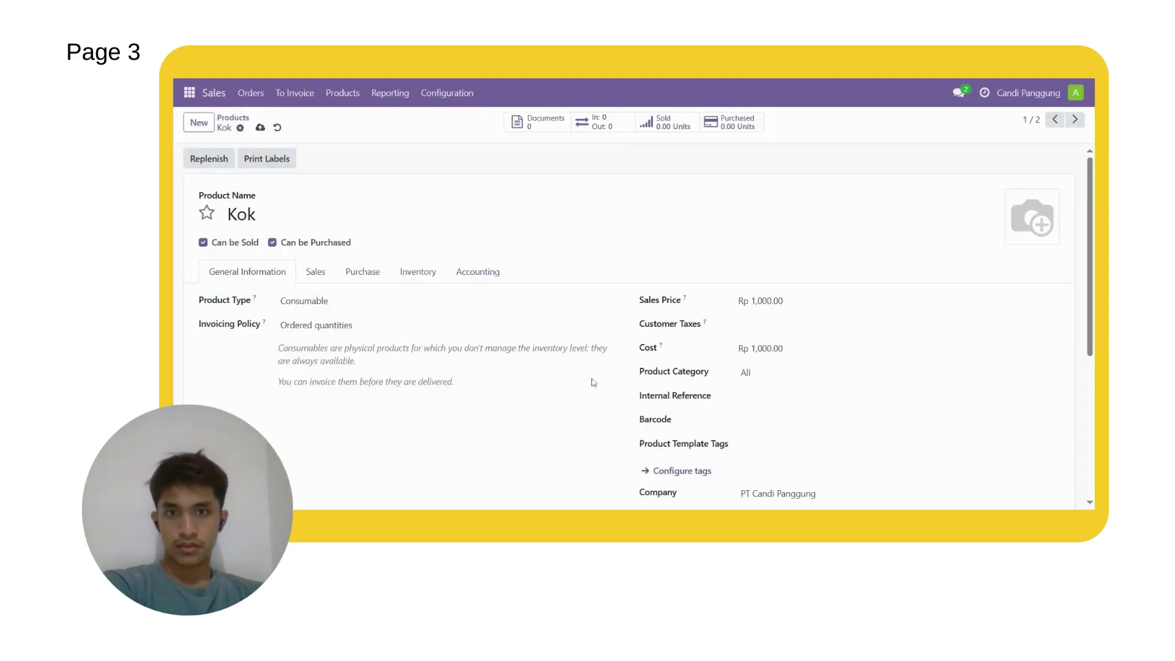
scroll(591, 382, "down", 3)
scroll(591, 382, "up", 3)
Step: Switch the working company to Murrey, then to PT Candi Panggung
left_click(1023, 93)
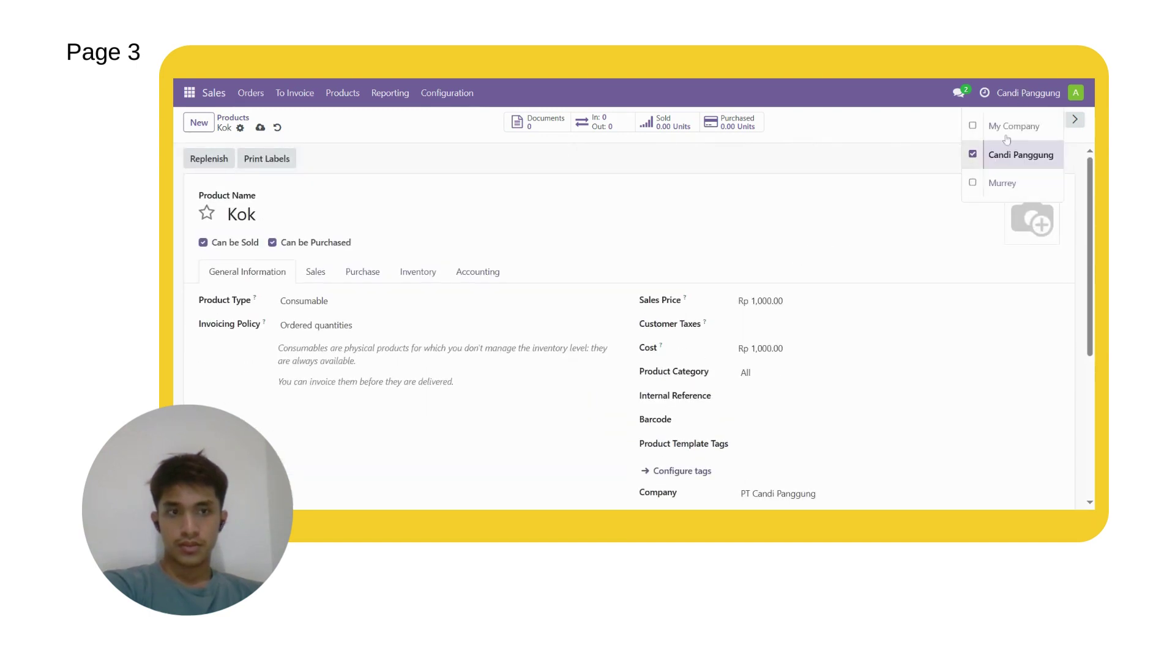
left_click(989, 191)
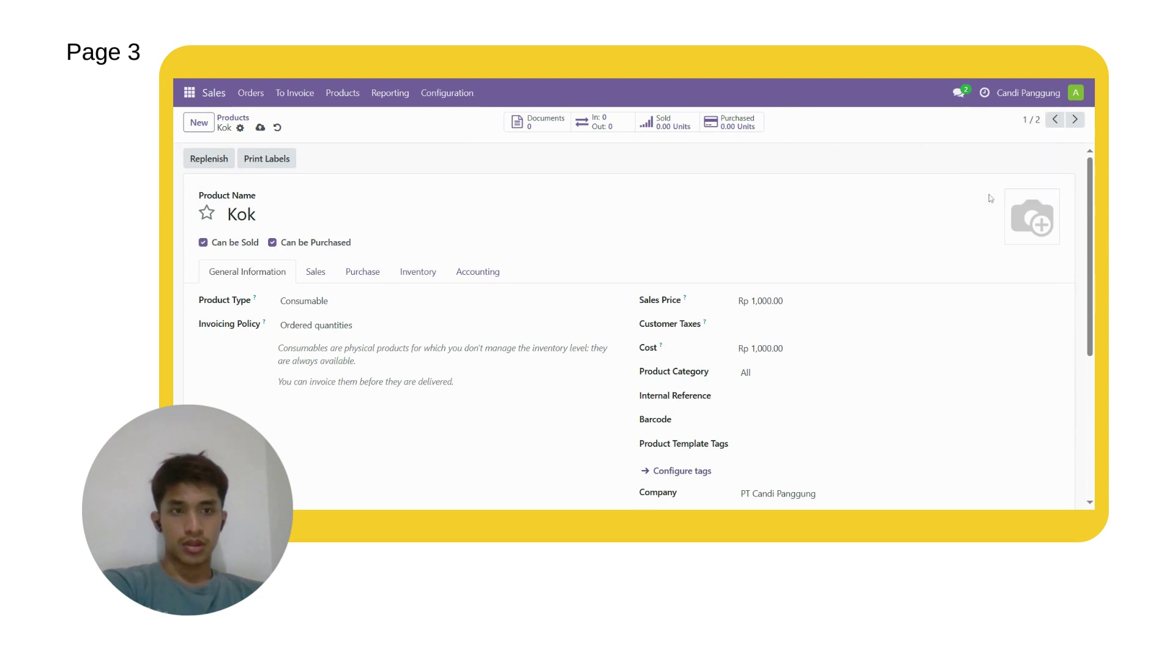
left_click(1032, 98)
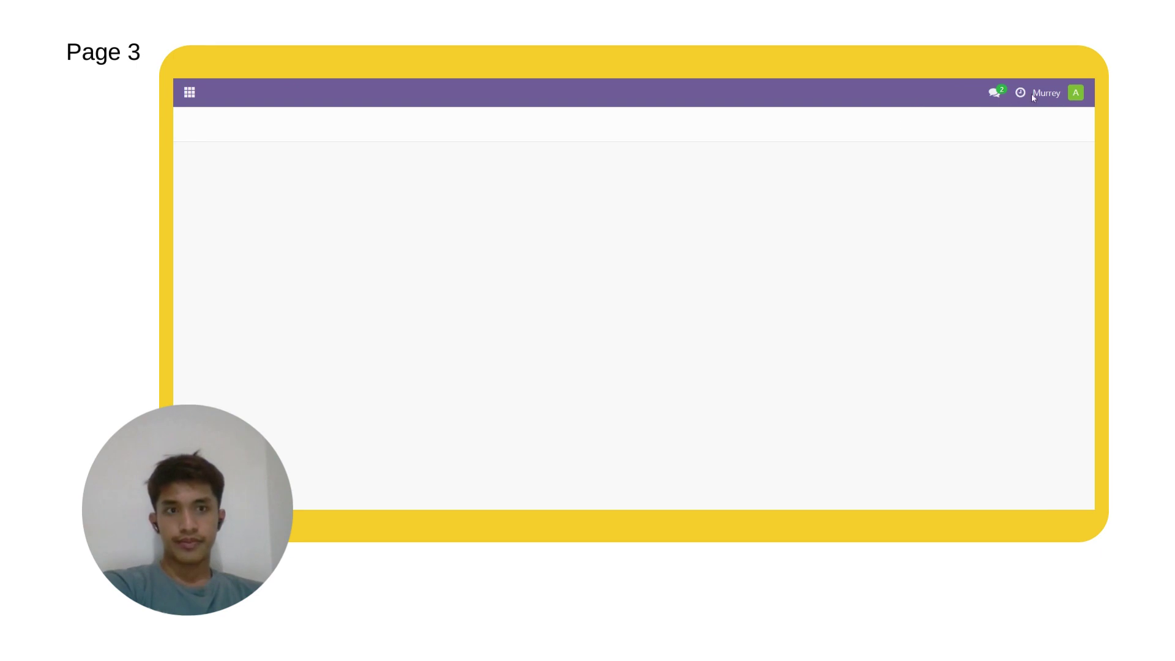
left_click(190, 92)
Step: Go to the Sales app's Products list
left_click(223, 208)
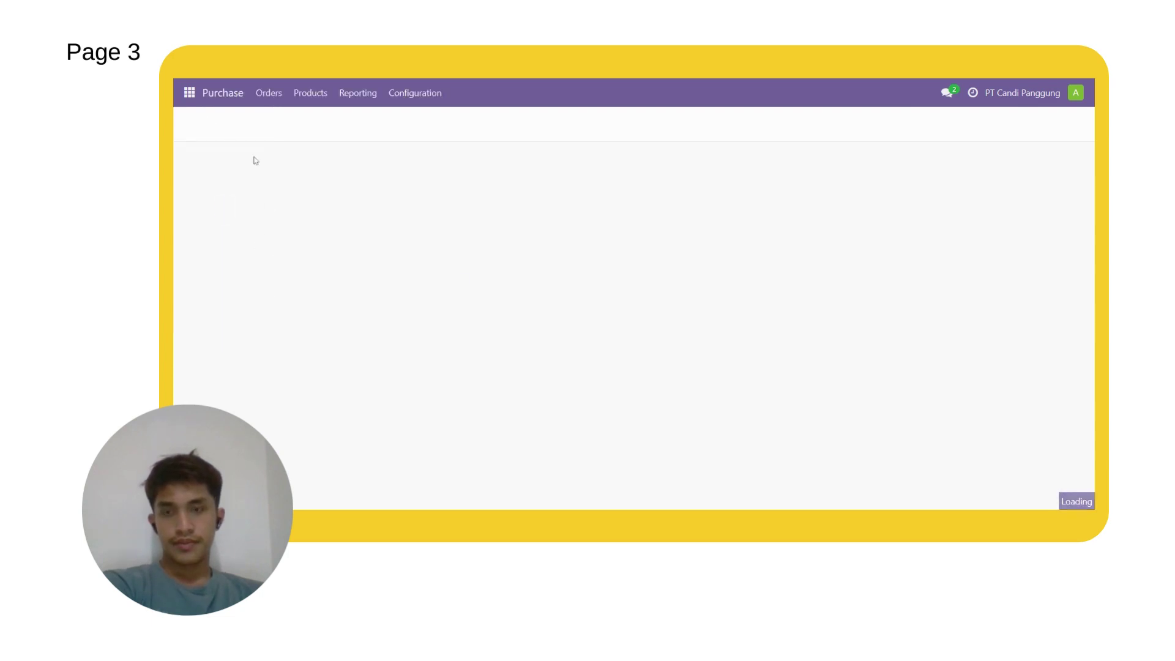
left_click(189, 93)
left_click(212, 175)
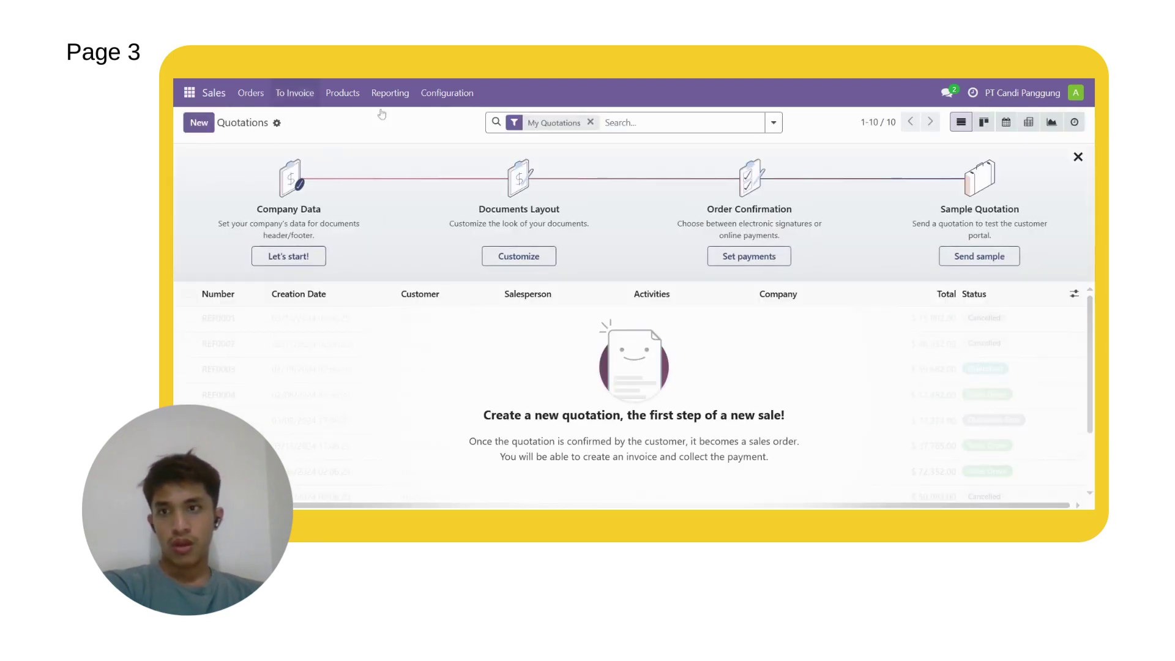
left_click(342, 93)
left_click(355, 124)
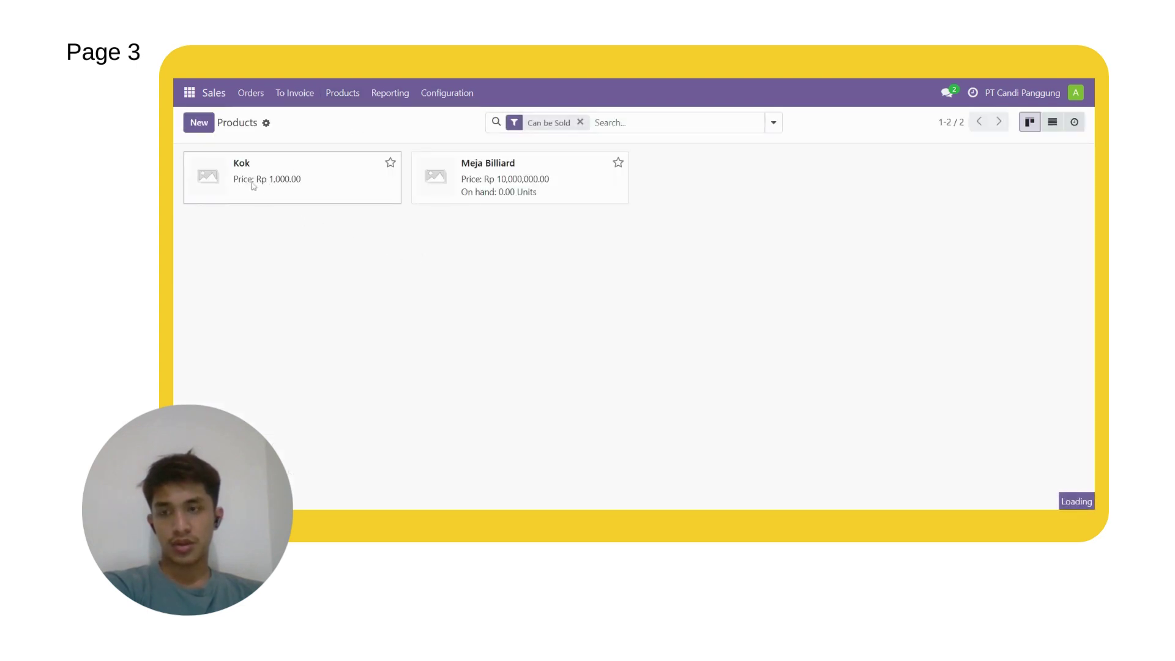
Step: Open the Kok product and set its cost to 1000
left_click(250, 174)
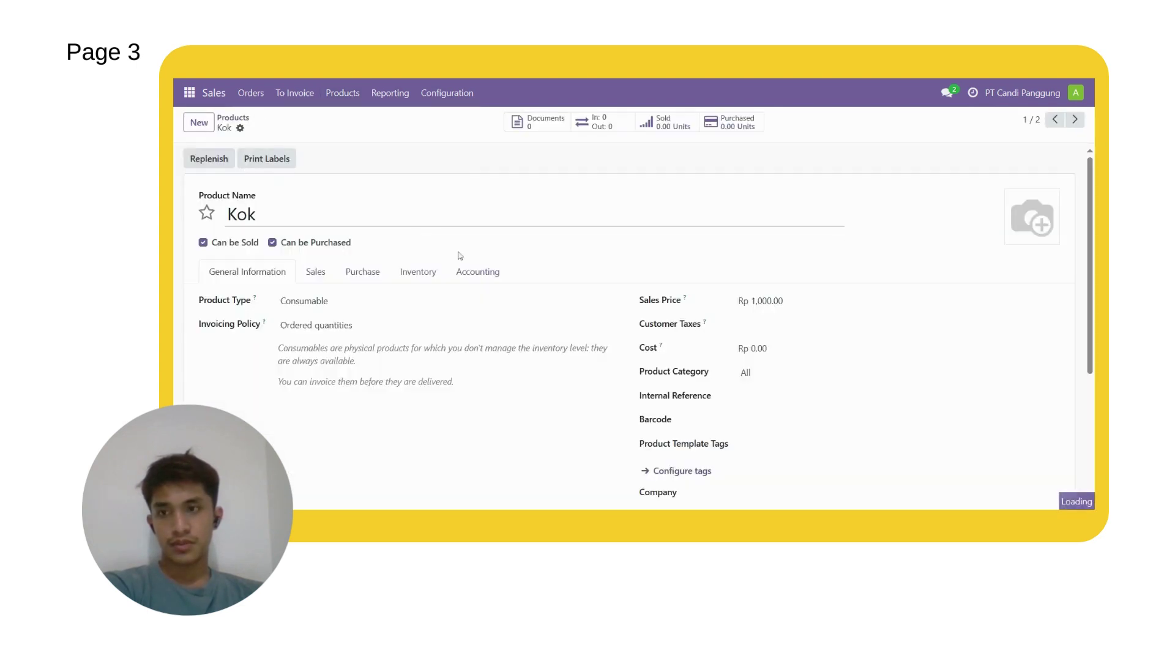
scroll(496, 274, "down", 1)
scroll(496, 275, "down", 2)
scroll(496, 274, "up", 2)
left_click(758, 293)
type("1000")
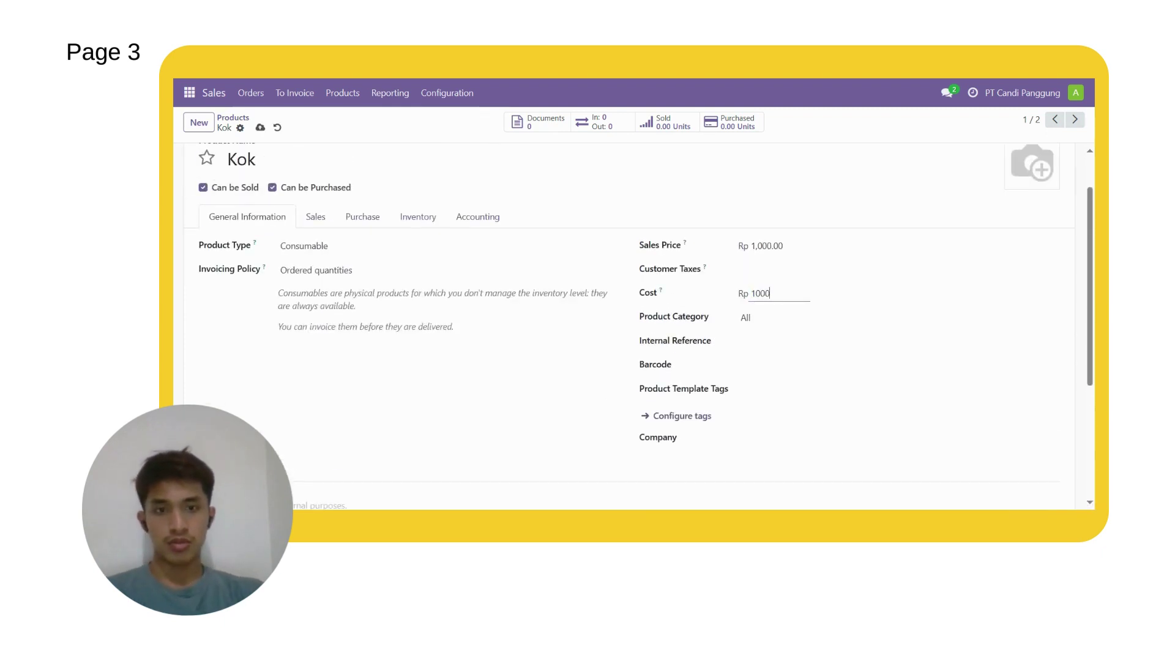
left_click(546, 439)
Step: Set Kok's company to PT Candi Panggung and save the product
left_click(759, 440)
left_click(792, 385)
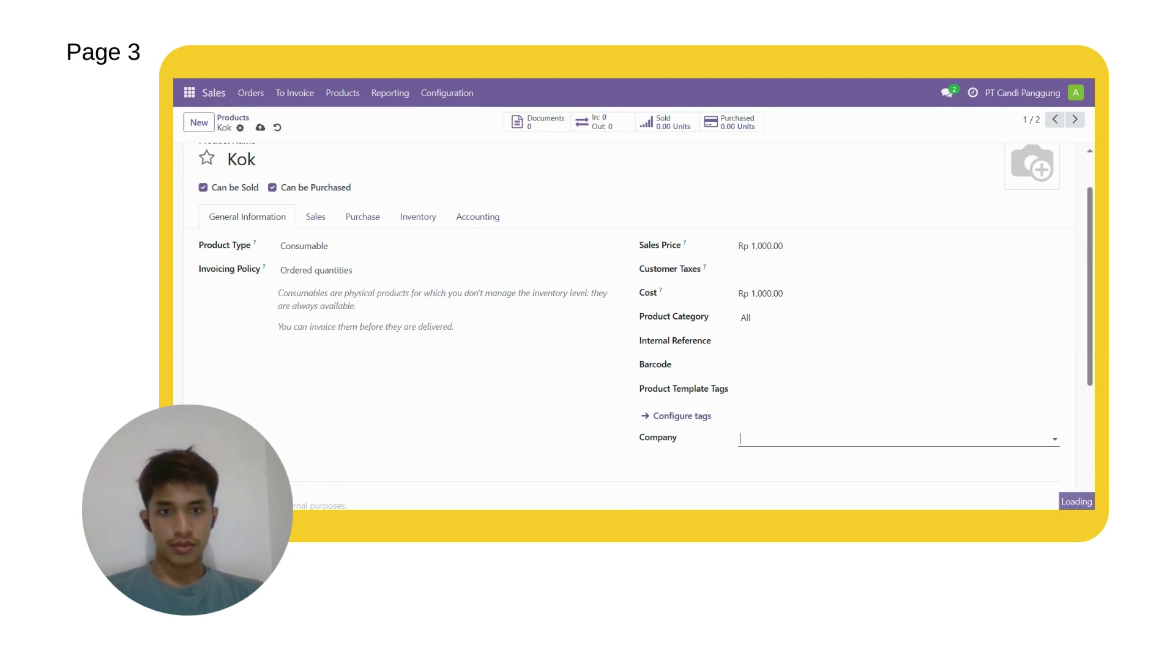
left_click(789, 438)
left_click(664, 465)
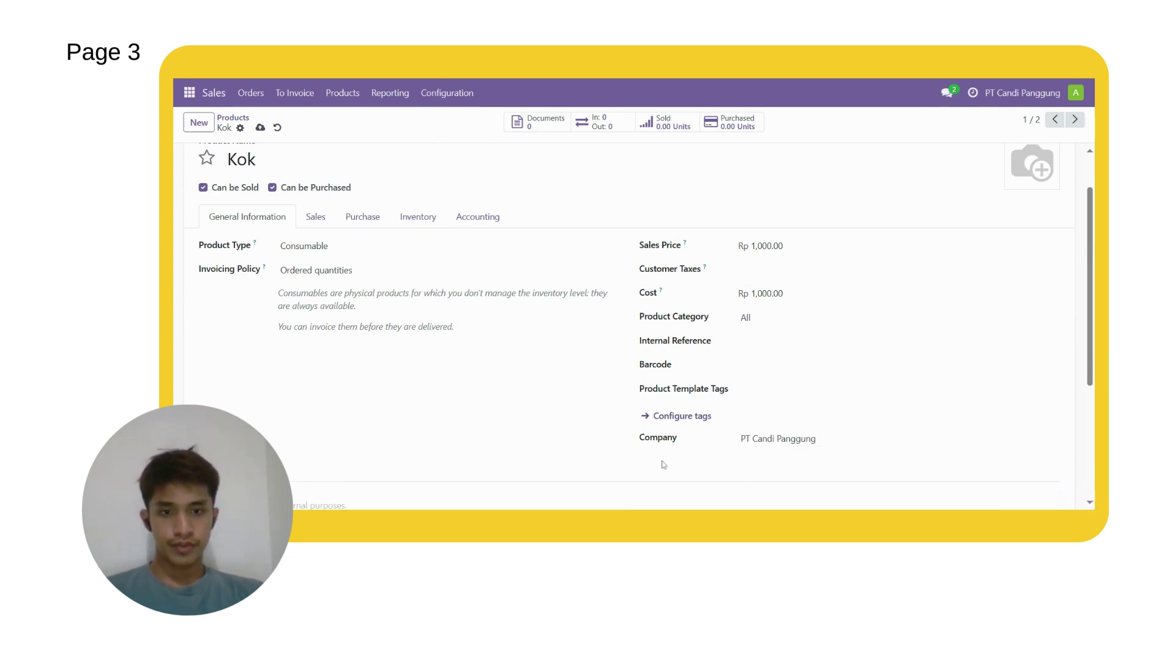
scroll(483, 409, "up", 2)
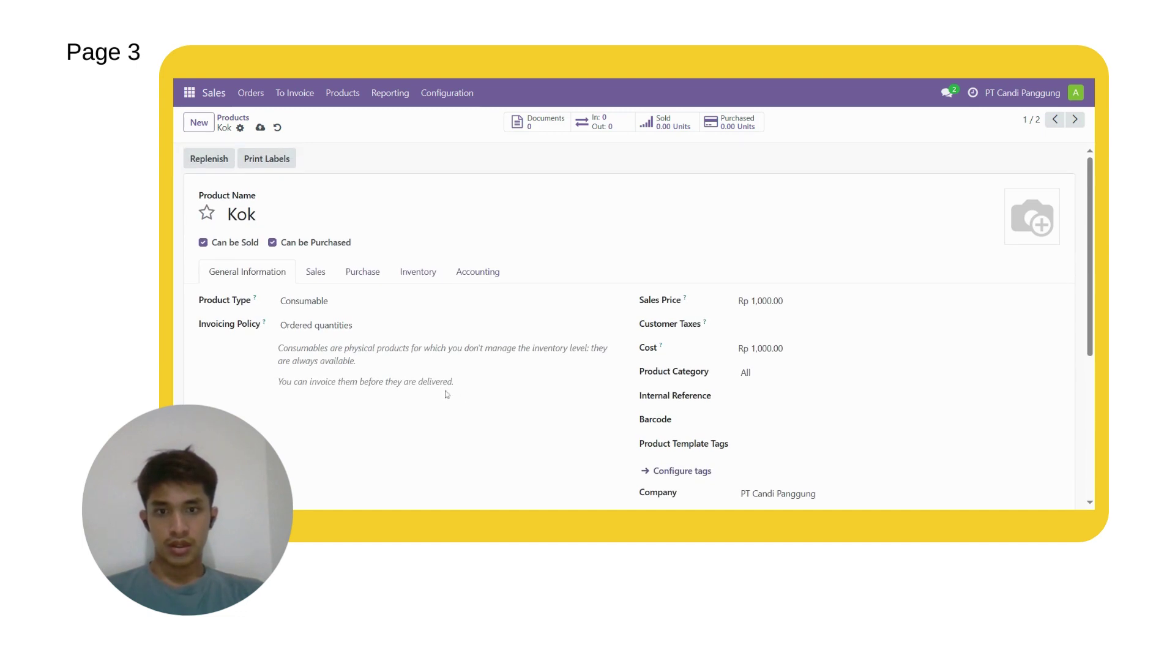
left_click(260, 127)
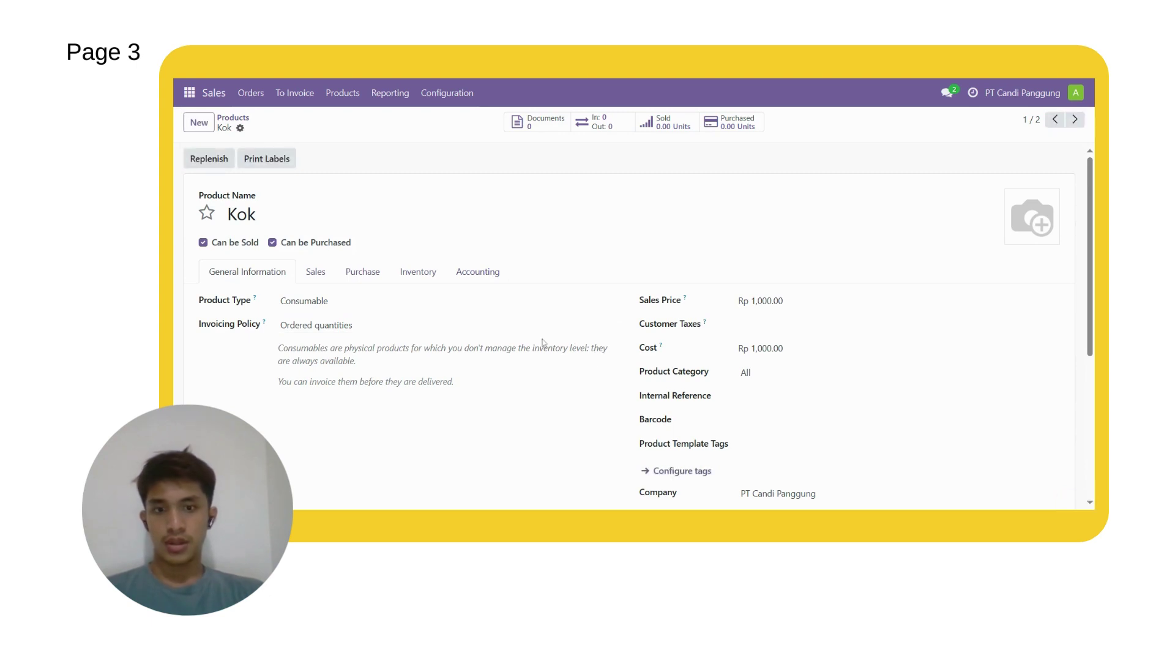
Step: Switch to the Discuss app
left_click(189, 93)
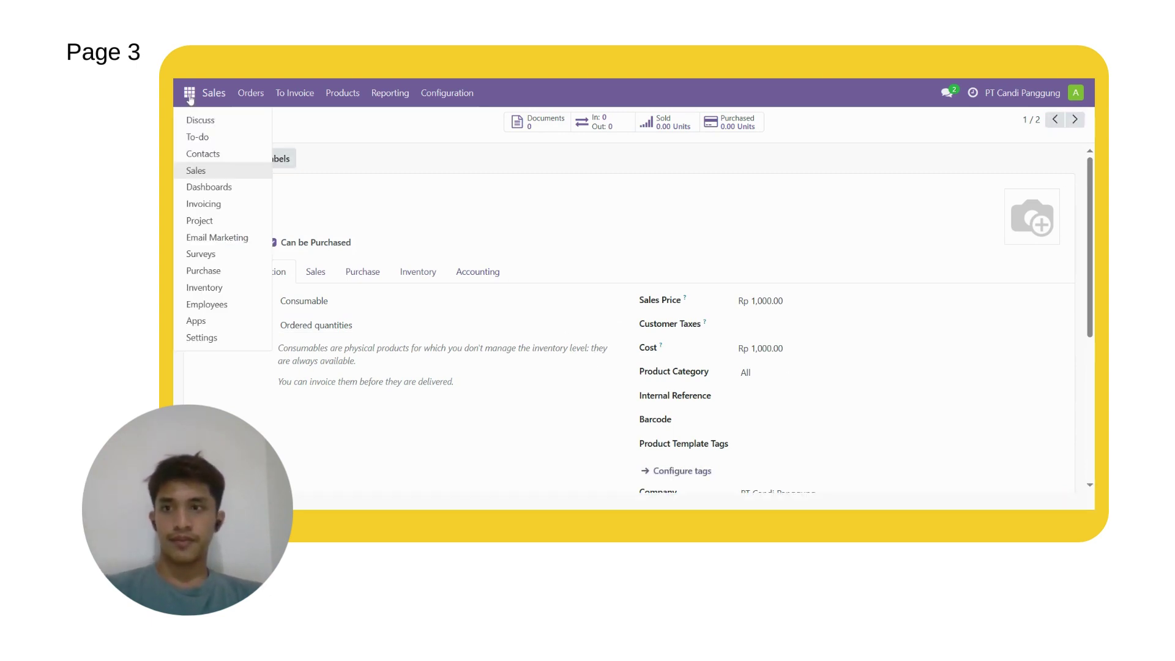
left_click(199, 120)
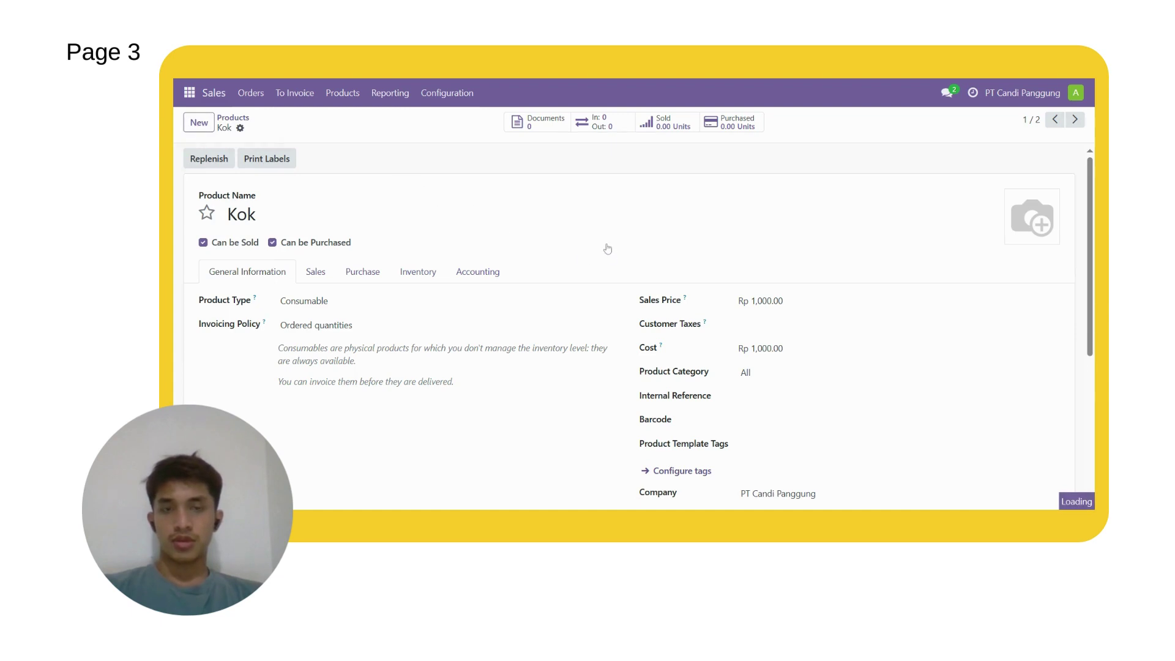
left_click(1074, 95)
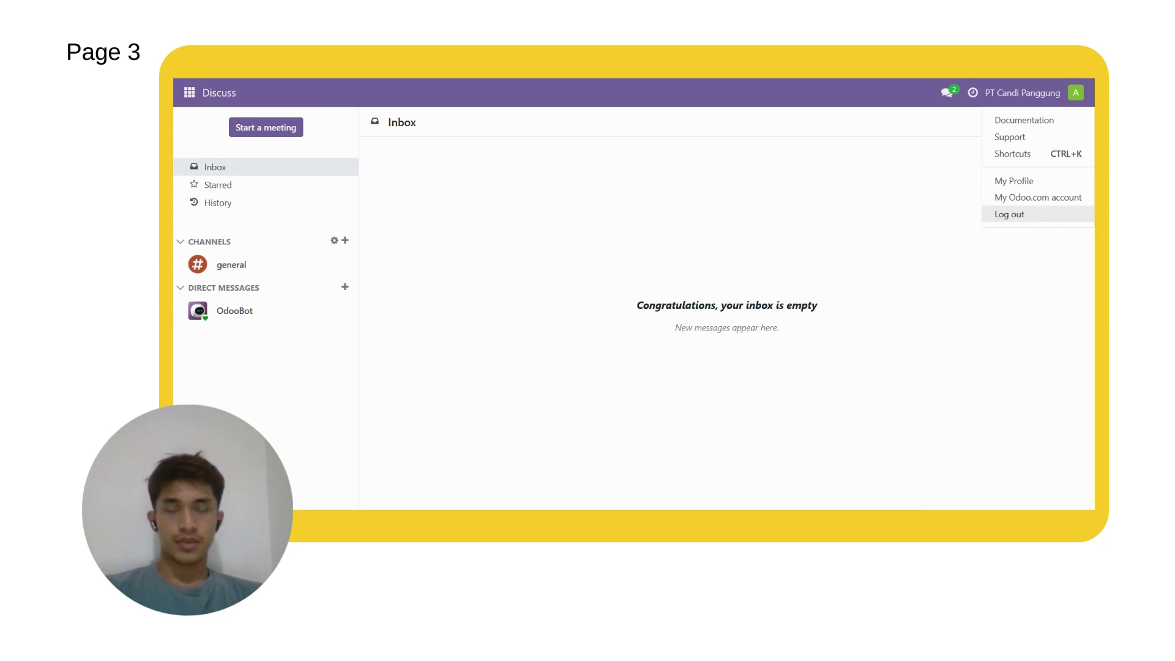
Step: Log out, sign in as the other user with their e-mail and password, and open Purchase
left_click(1021, 218)
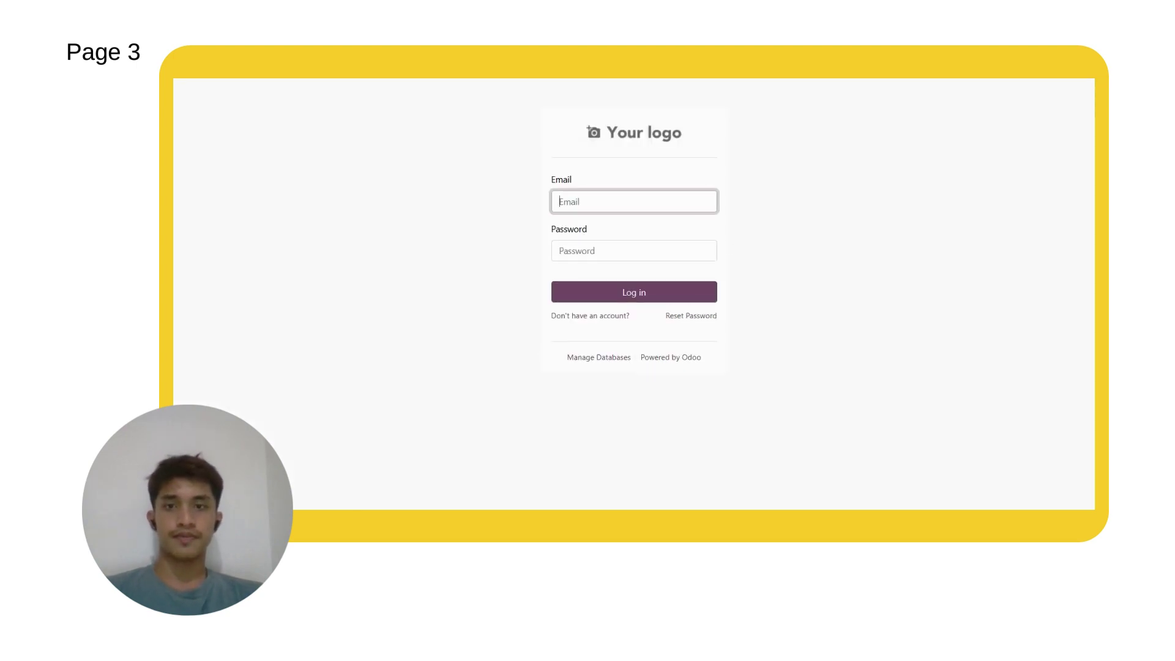
type("roni")
key("Tab")
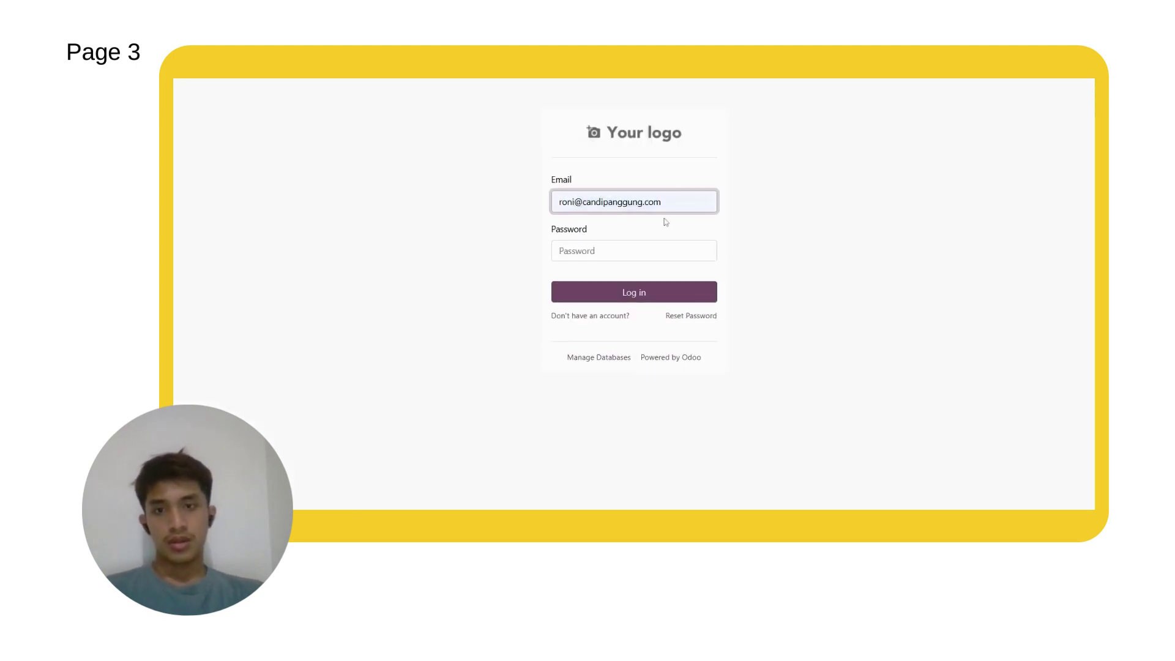
key("Tab")
type("1234567")
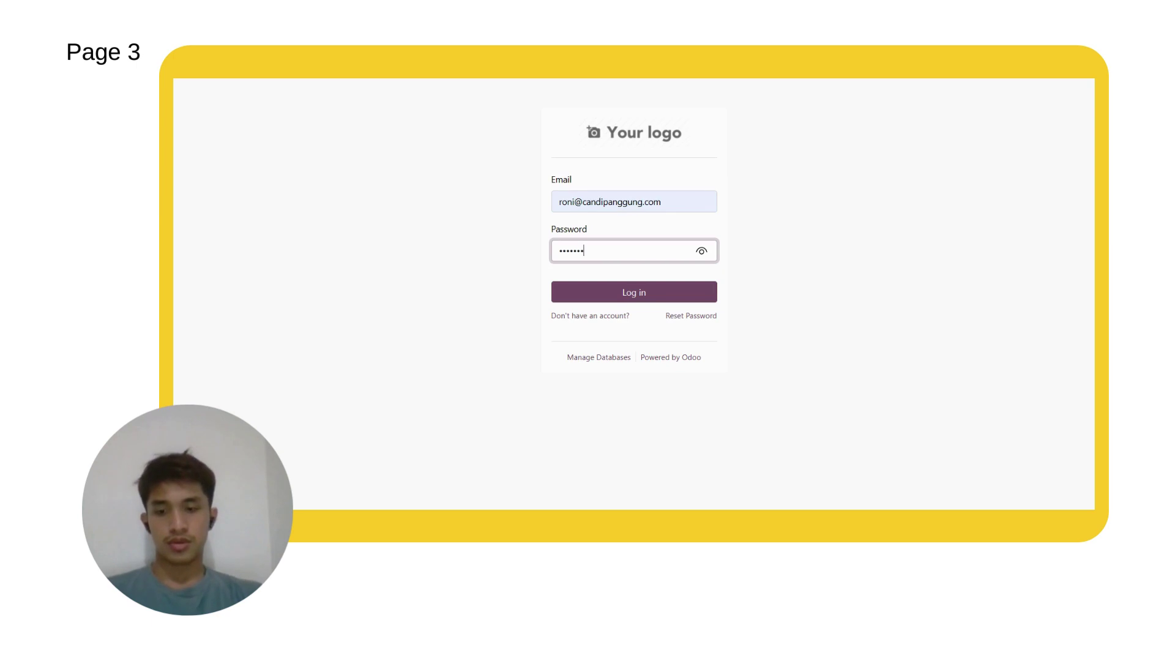
key("Return")
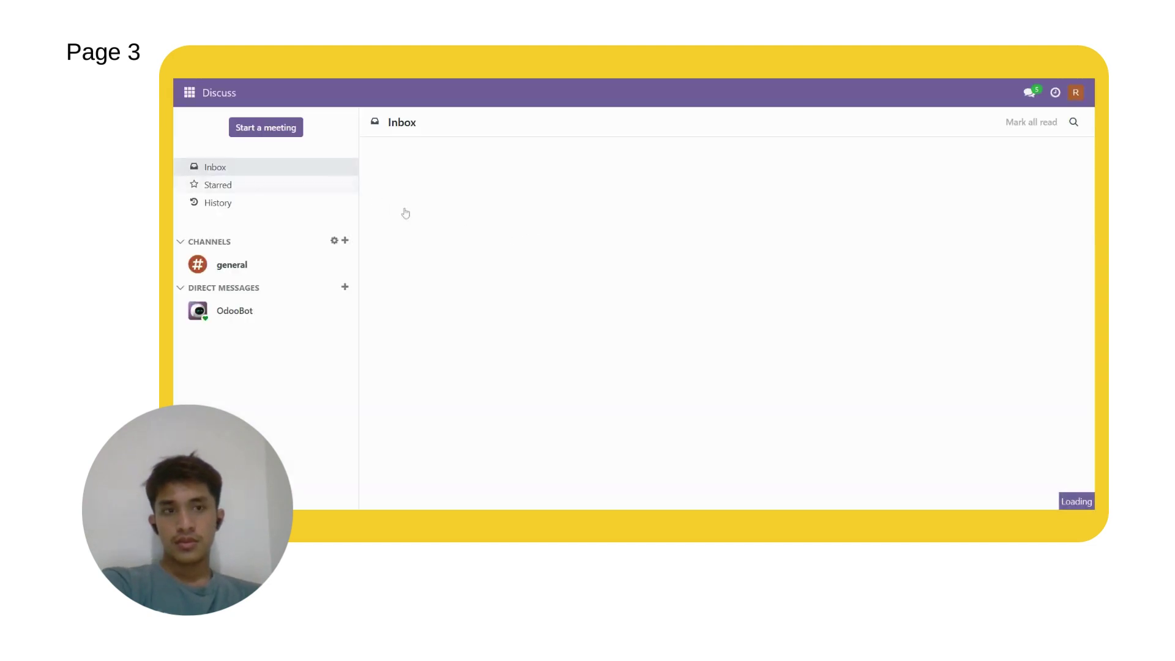
left_click(190, 93)
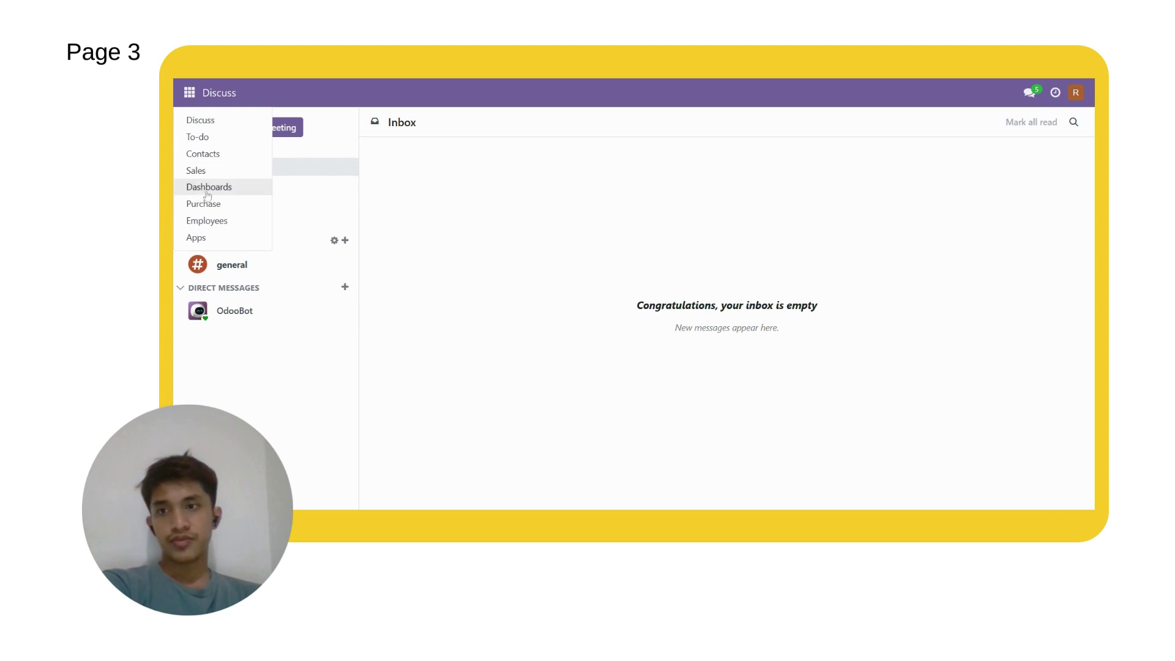
left_click(207, 210)
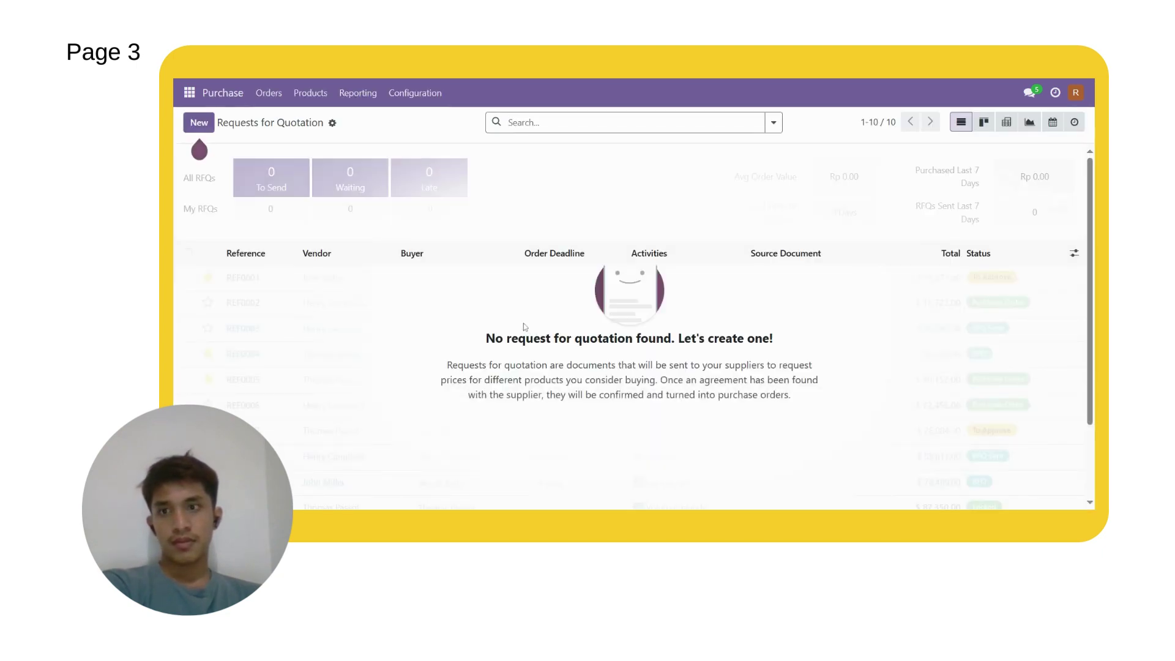
Step: Start a new request for quotation with vendor Murrey
left_click(199, 122)
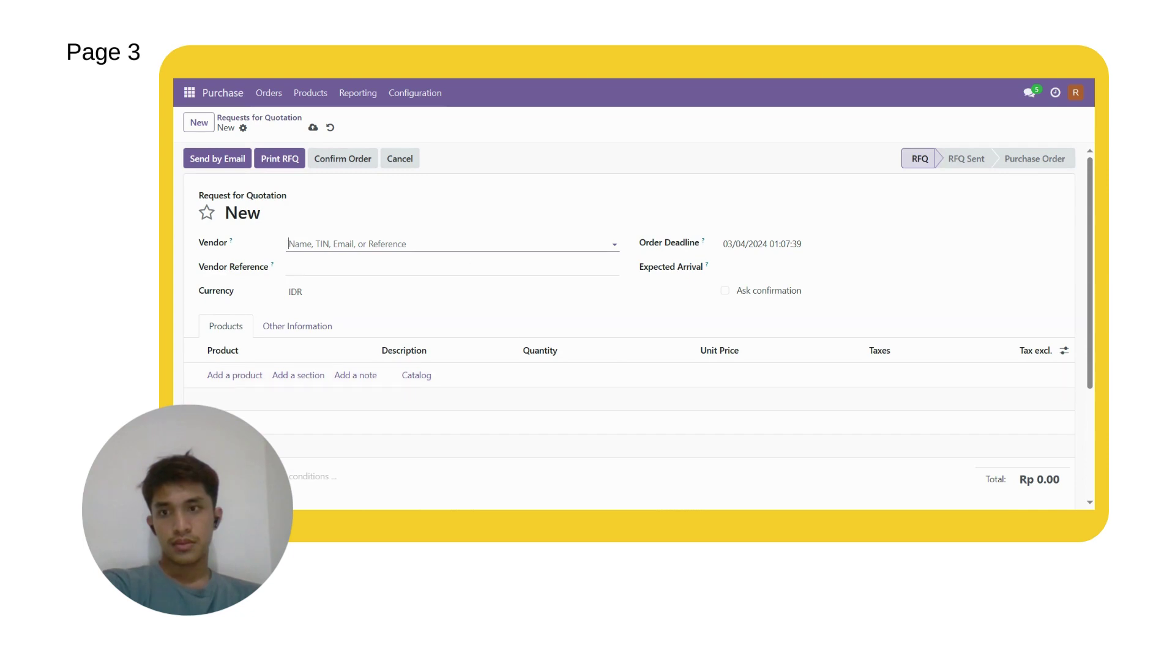
left_click(360, 244)
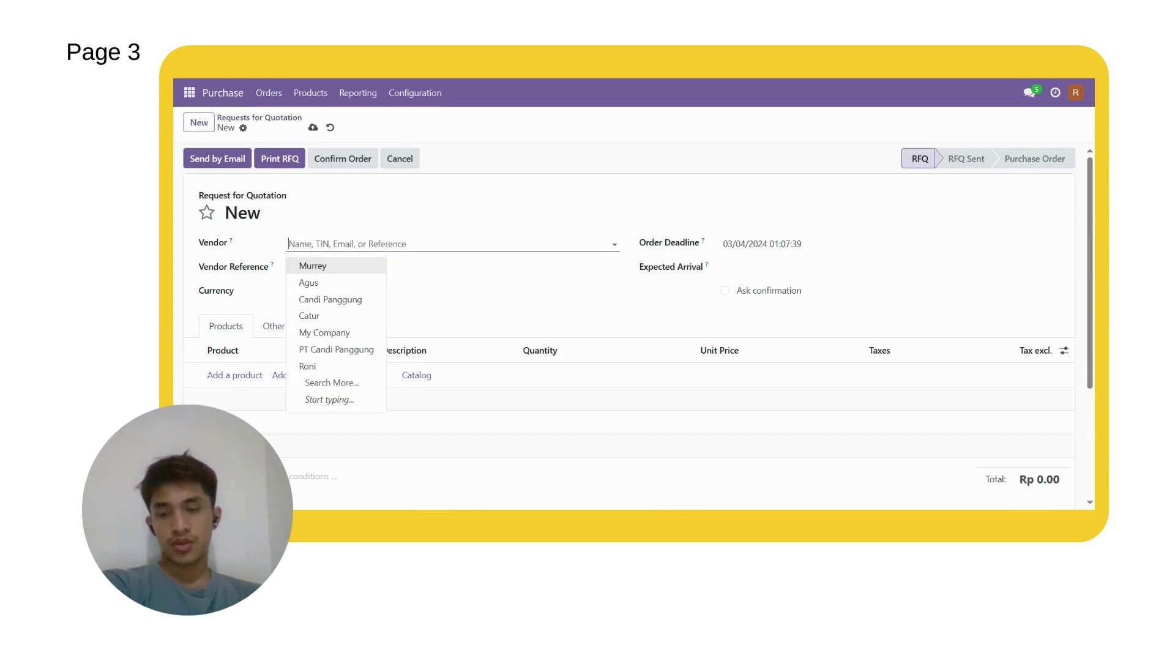
left_click(331, 265)
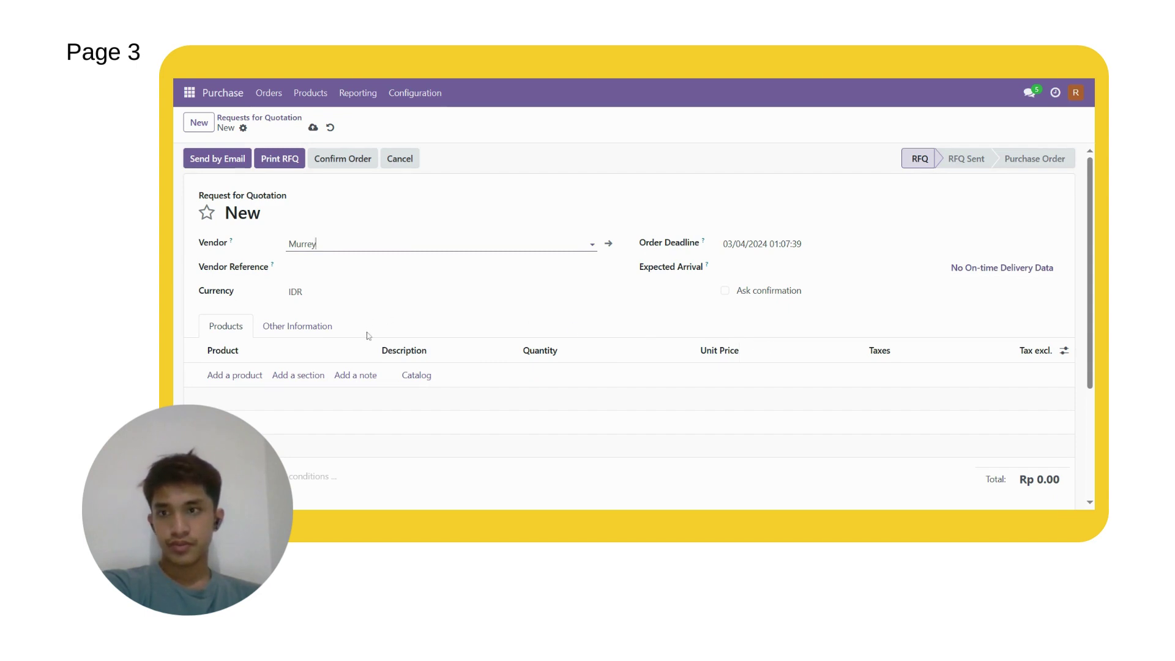
Step: Add a product line for Kok with quantity 1,000
scroll(368, 335, "down", 1)
left_click(252, 323)
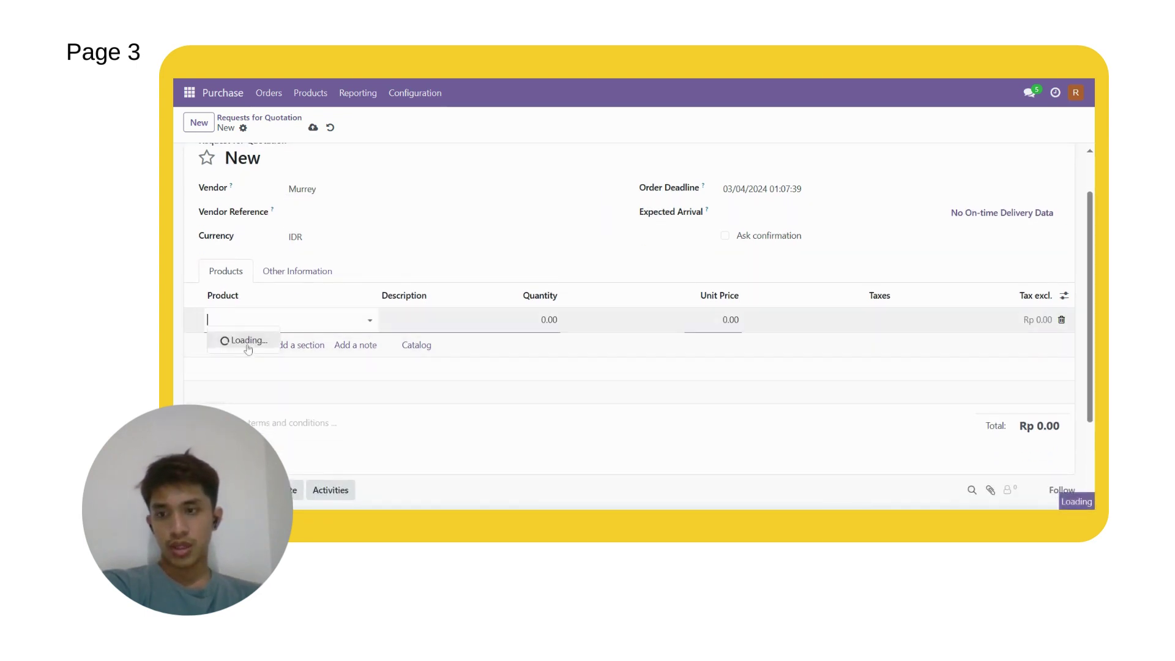
type("Kok")
key("Return")
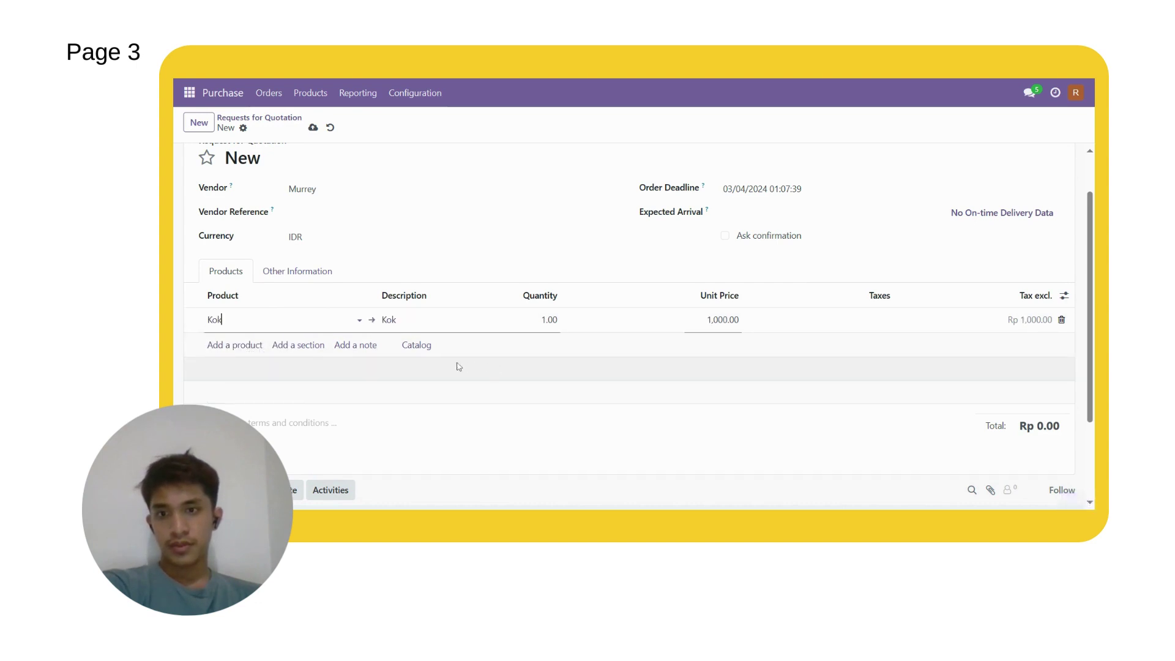
left_click(548, 319)
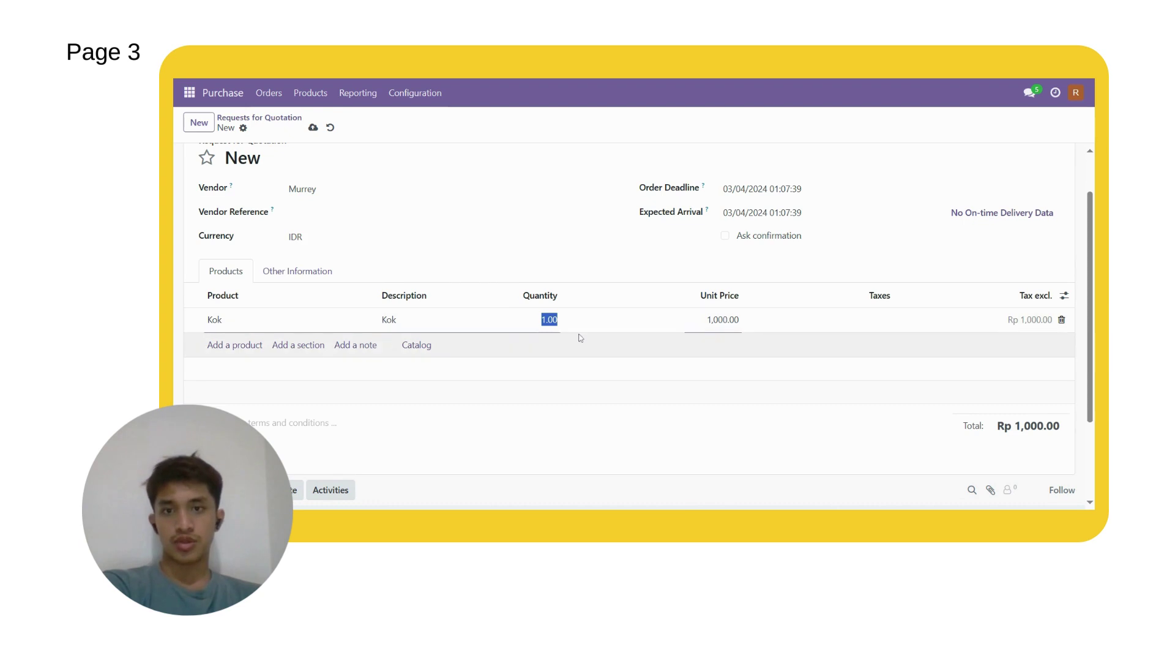
type("1")
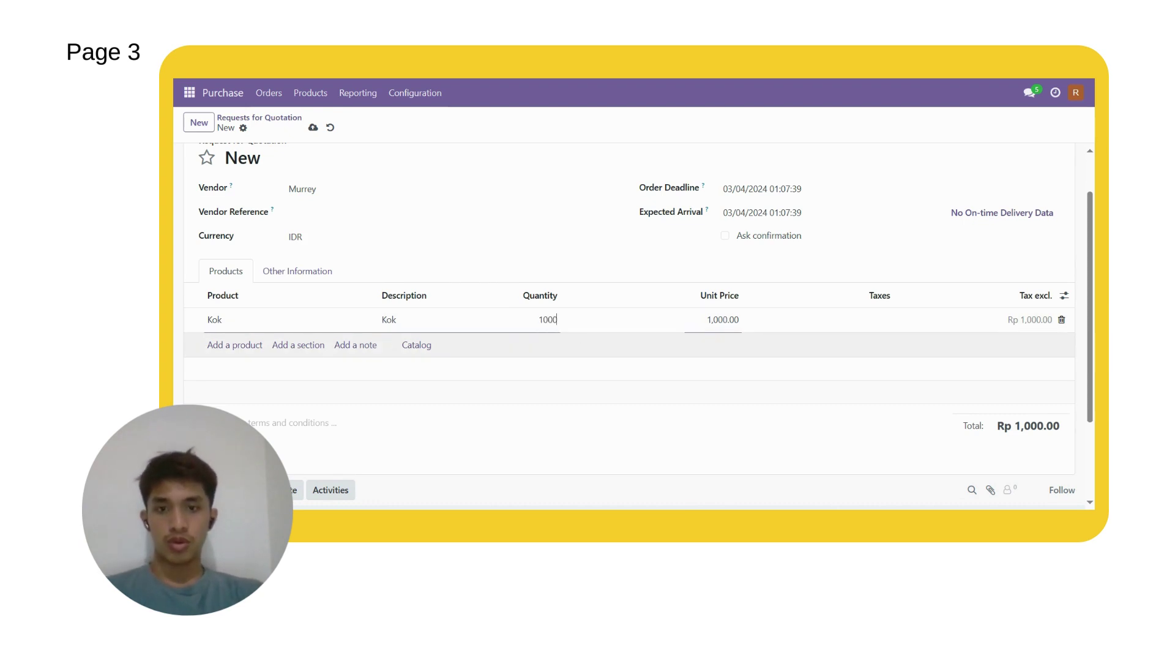
left_click(545, 407)
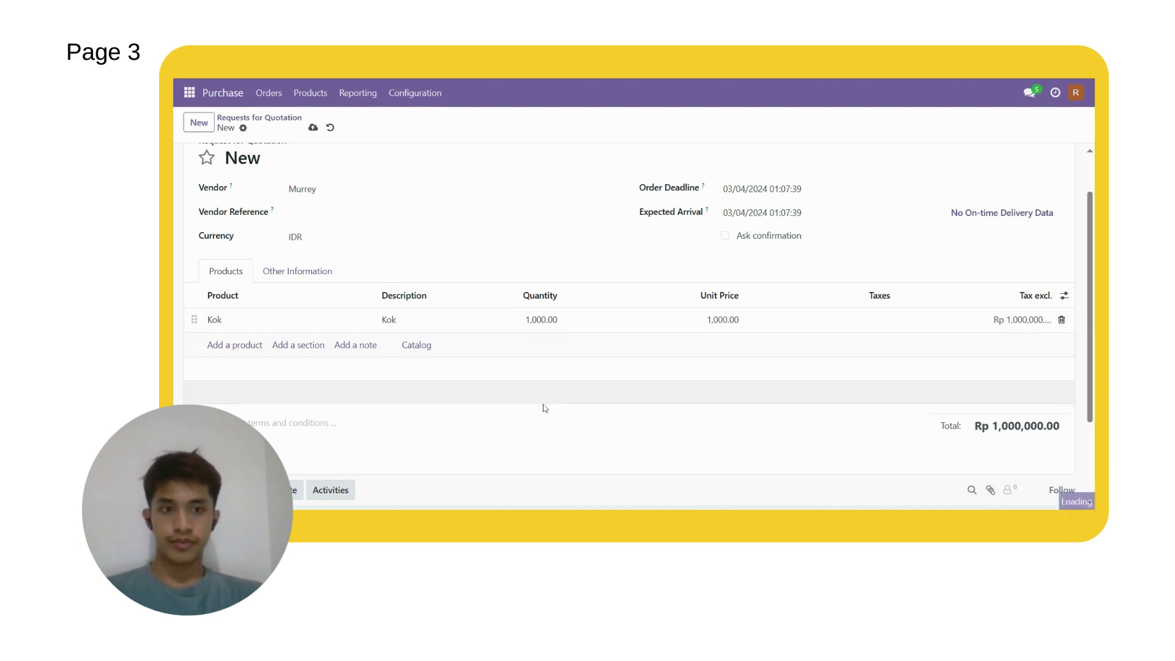
scroll(967, 436, "down", 1)
scroll(986, 399, "up", 1)
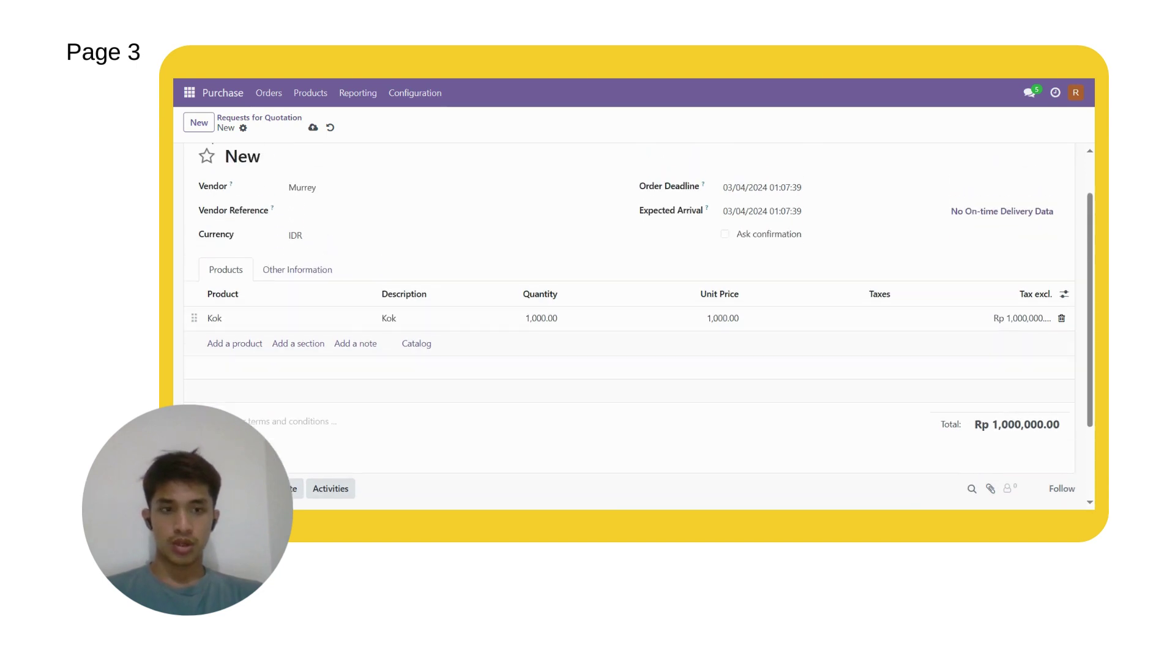
scroll(508, 410, "up", 1)
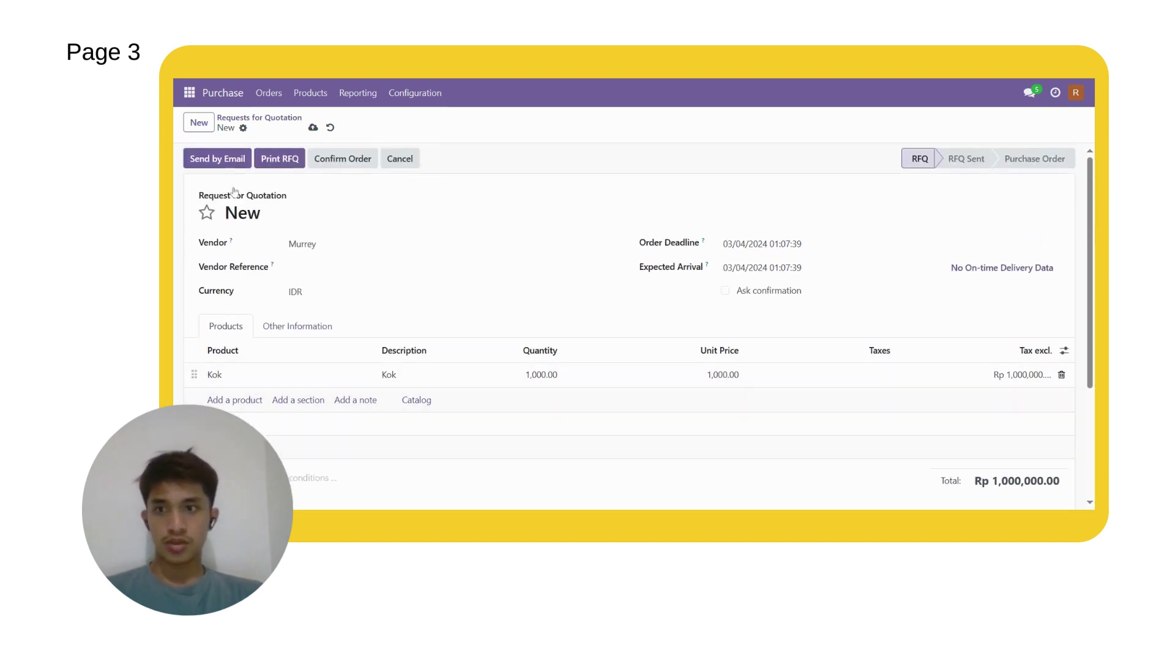
Step: Email quotation request P00005 to vendor Murrey with the RFQ PDF attached
left_click(217, 159)
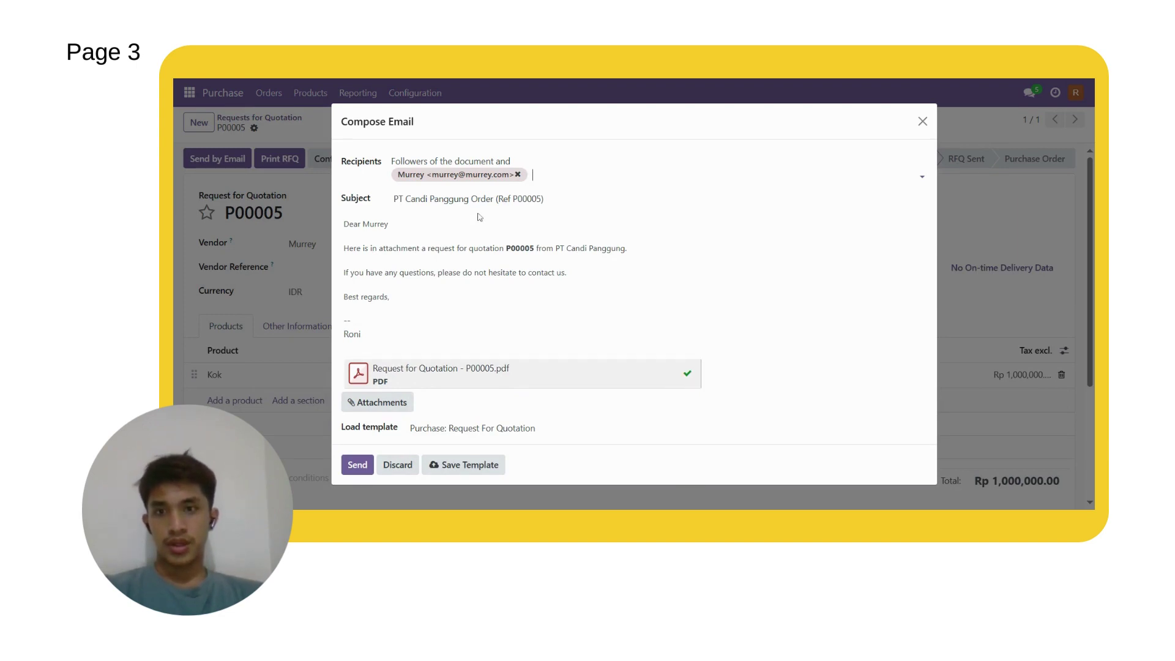
left_click(357, 464)
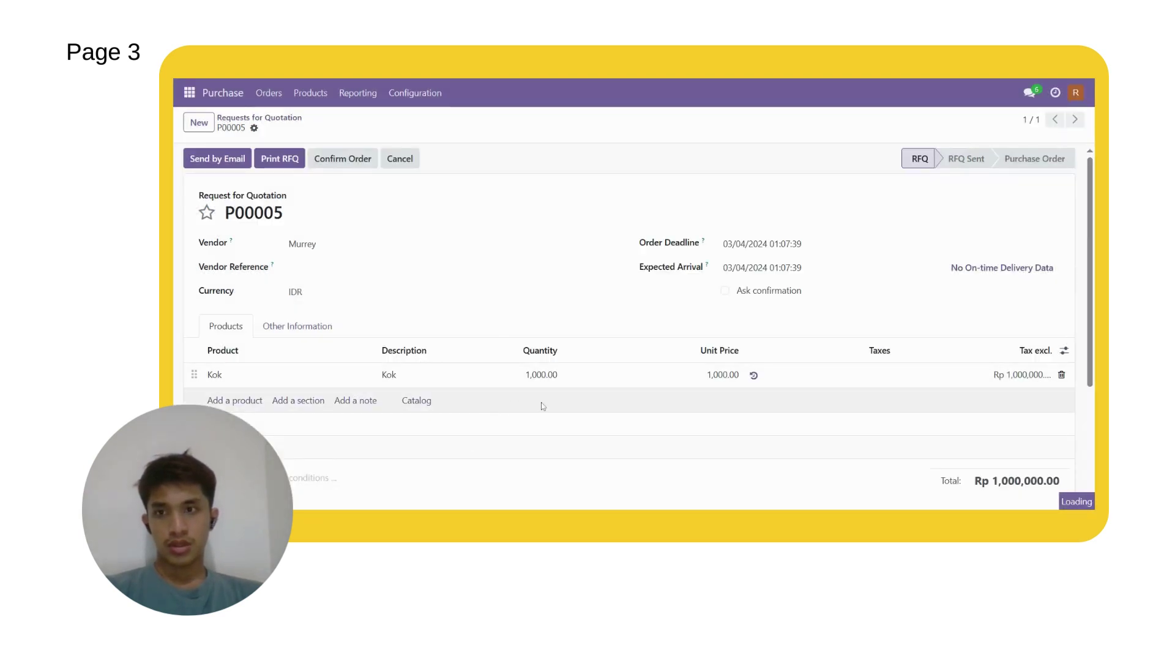
Step: Review RFQ P00005 and confirm it as a purchase order
scroll(541, 405, "down", 2)
scroll(527, 392, "down", 3)
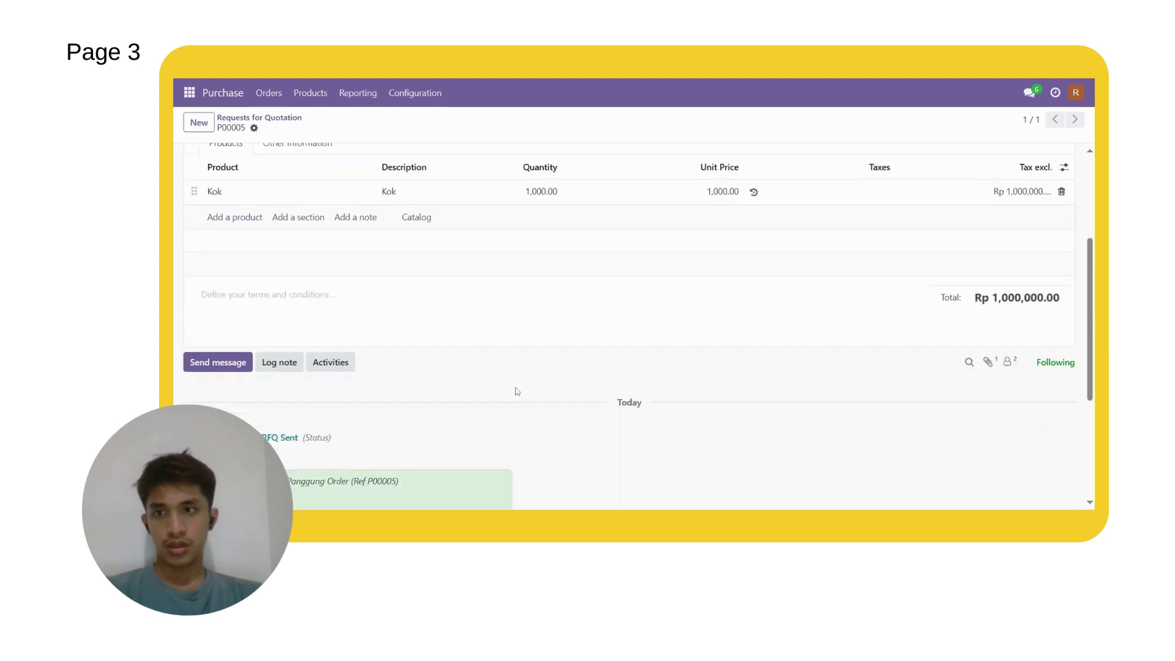
scroll(517, 390, "down", 3)
scroll(514, 391, "up", 10)
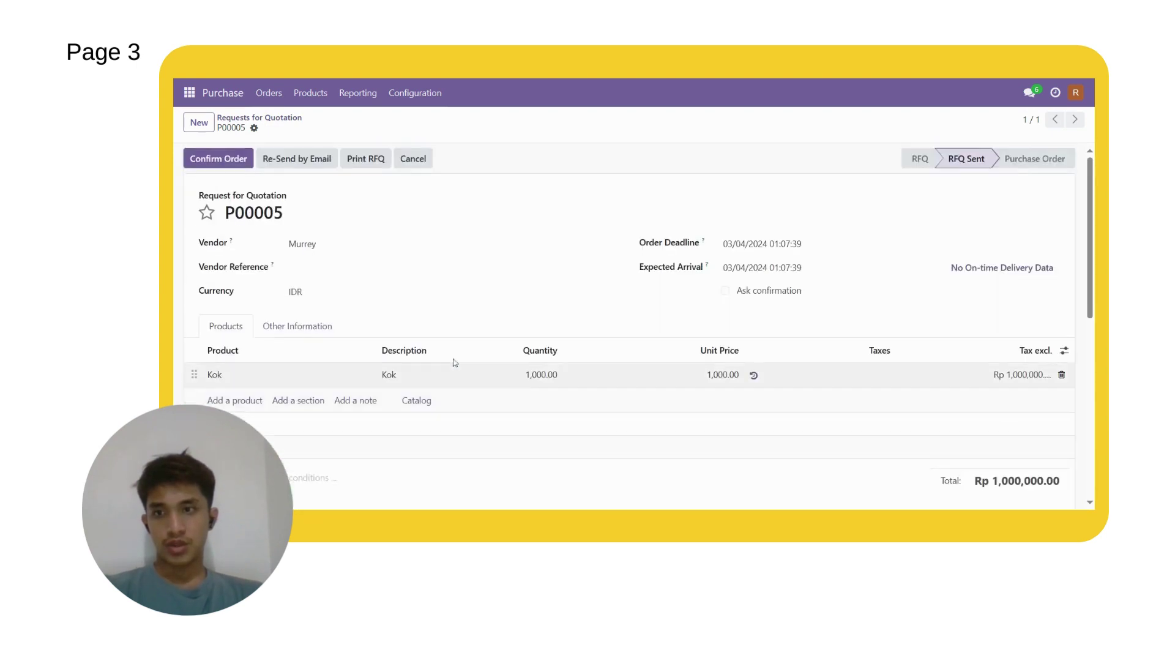
scroll(361, 349, "down", 10)
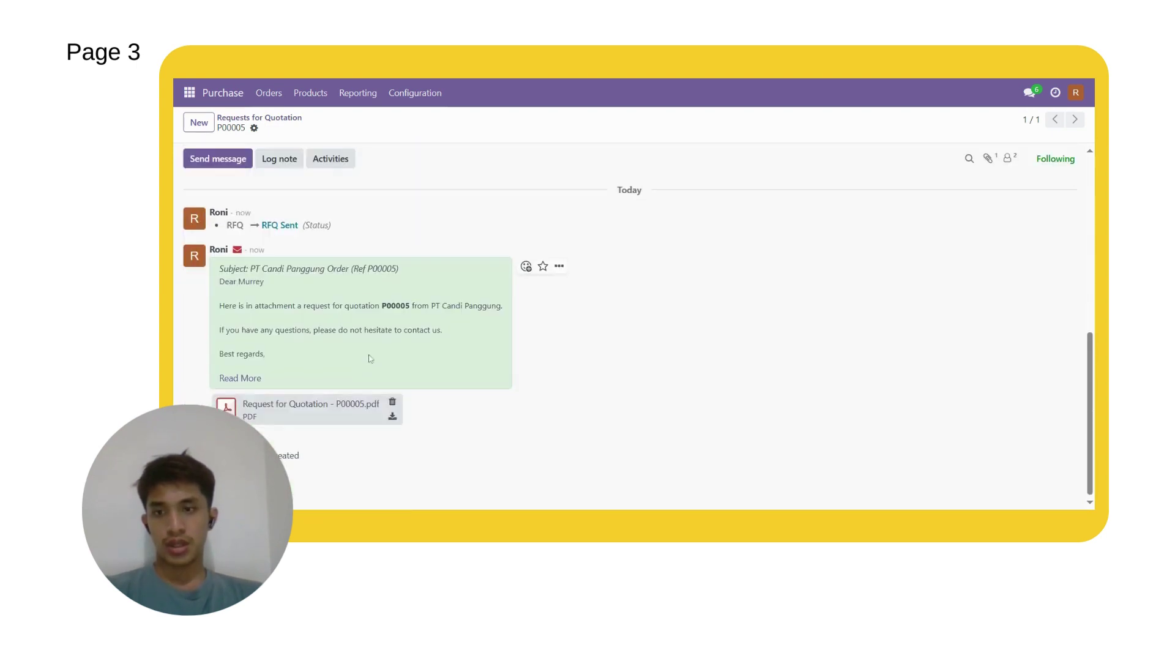
scroll(271, 251, "up", 10)
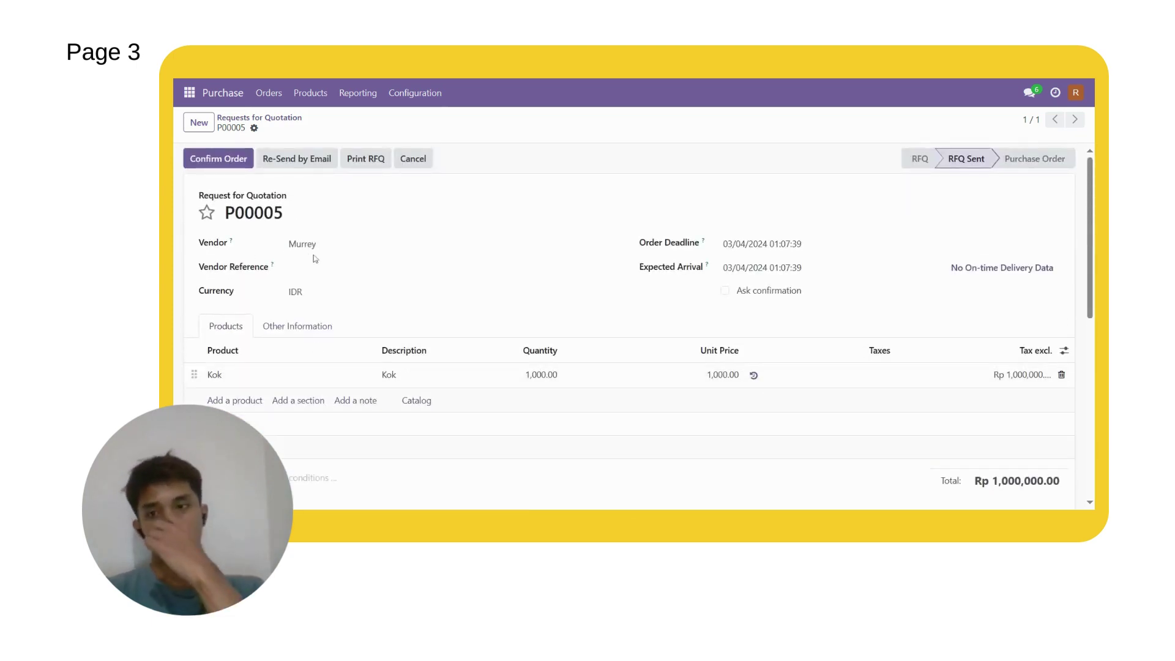
left_click(204, 161)
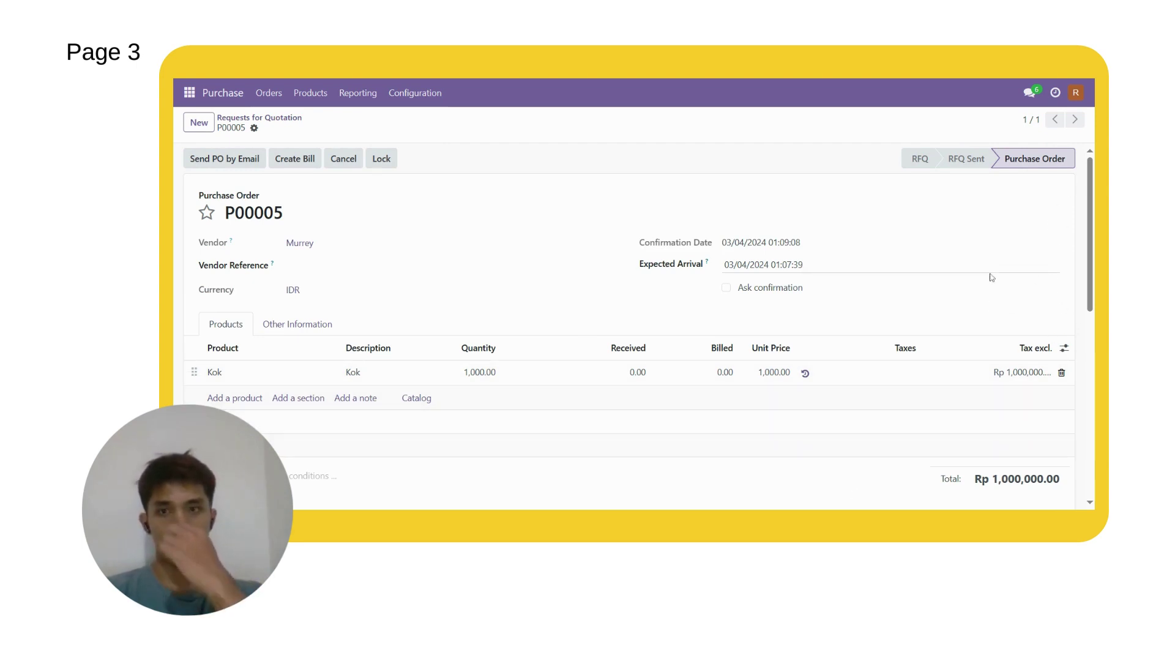
left_click(1084, 94)
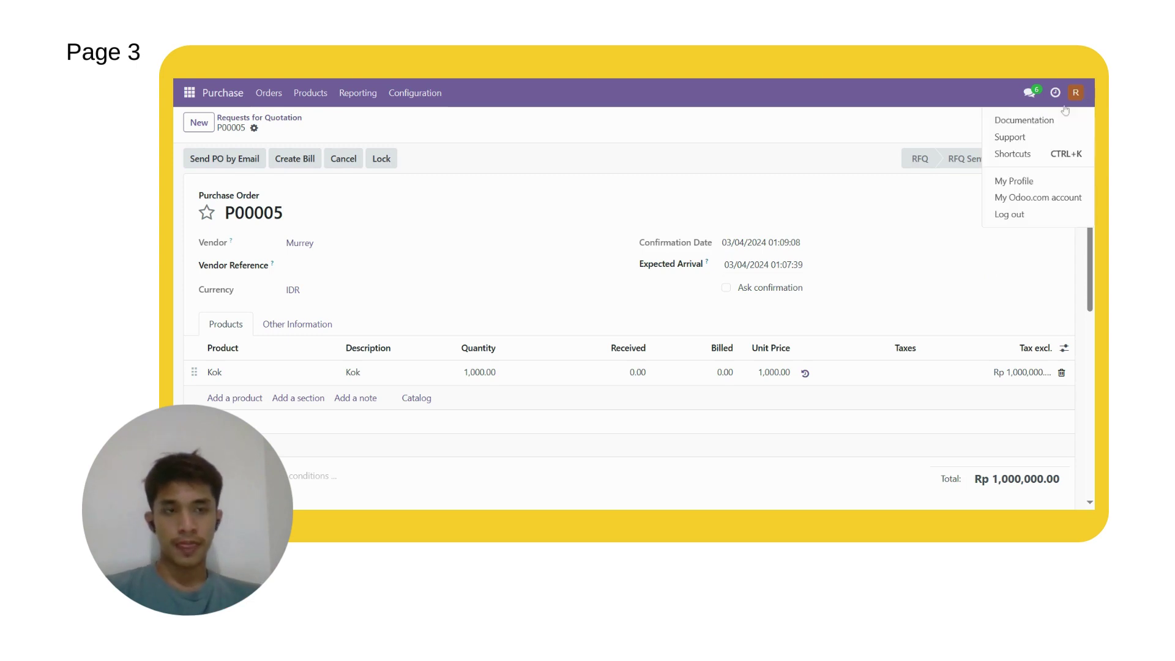
Step: Log out and sign in as the other user with the saved login e-mail and password
left_click(1056, 214)
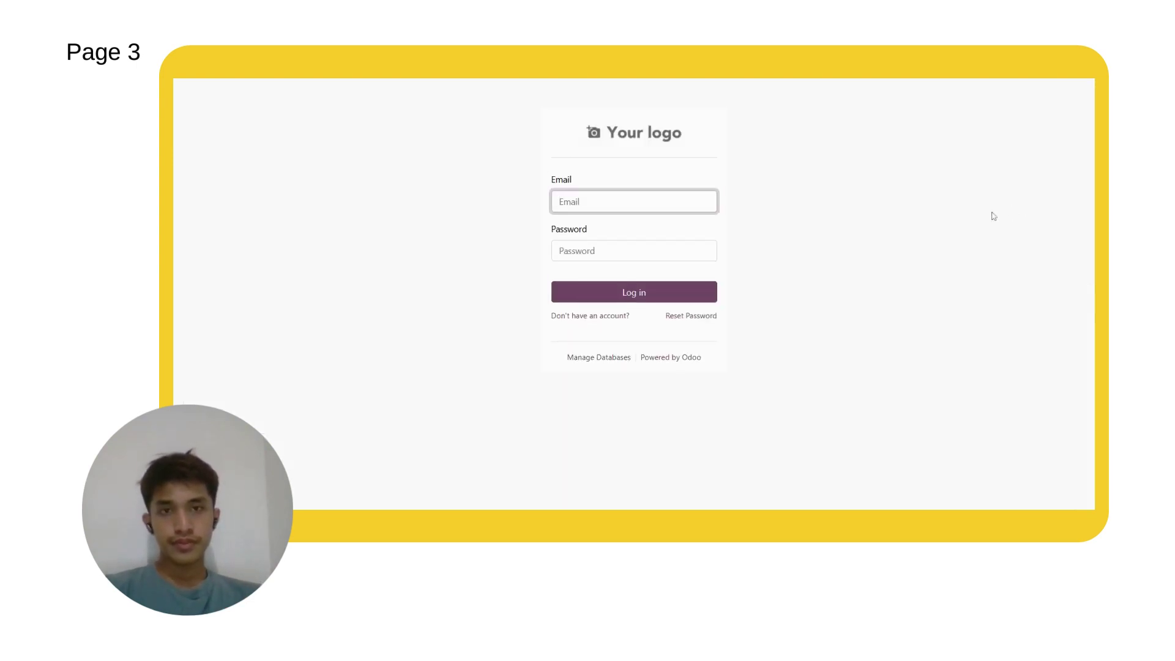
left_click(655, 217)
key("Tab")
type("a******")
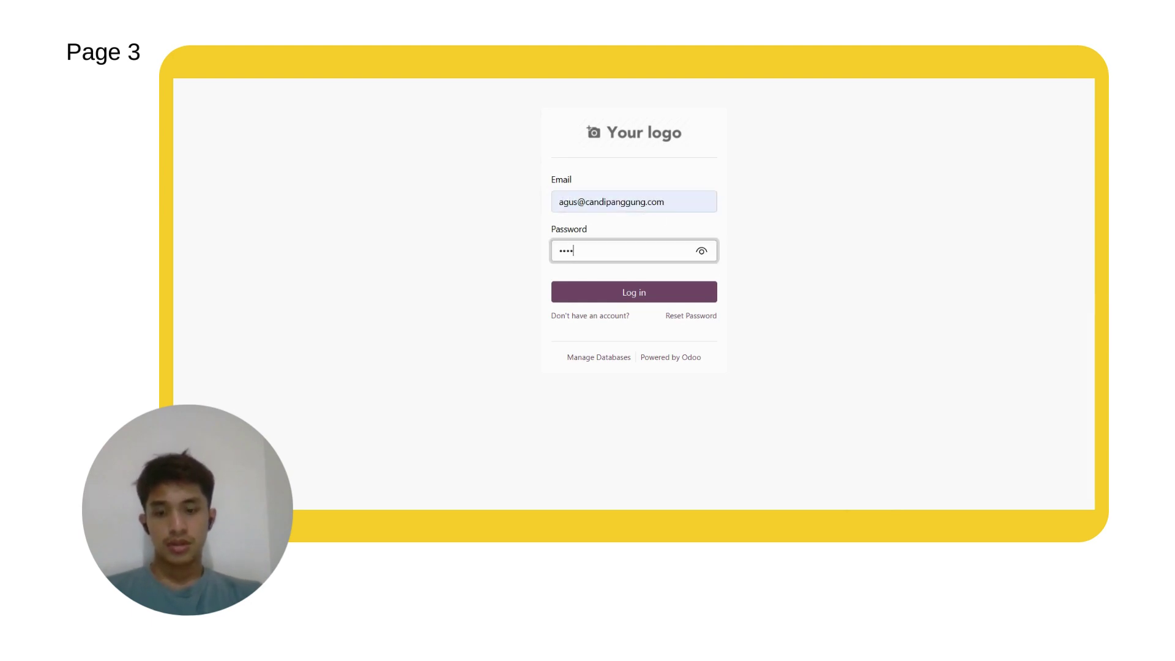
left_click(664, 296)
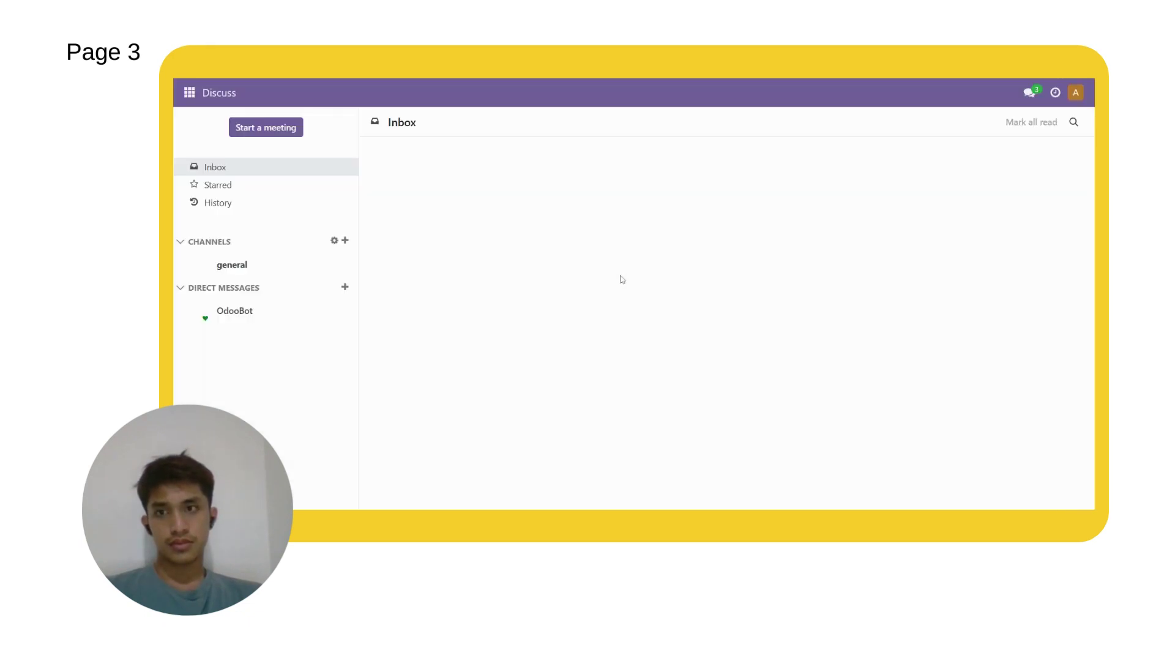
Step: In Inventory, open receipt PT Ca/IN/00001 from the Receipts to process list
left_click(189, 93)
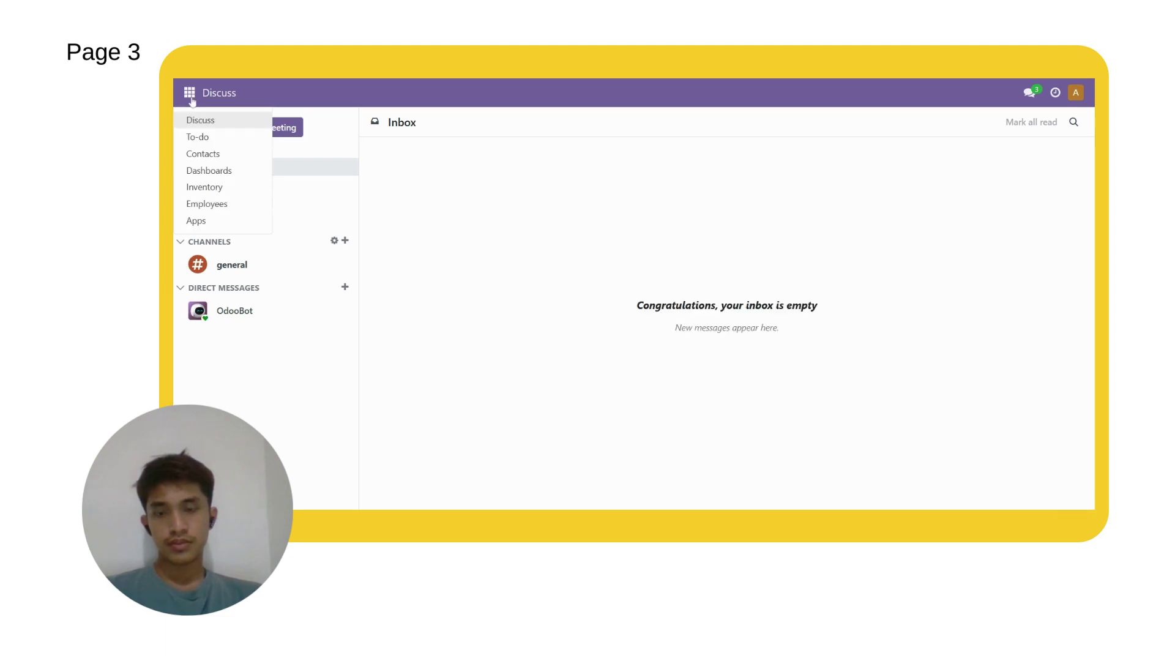
left_click(204, 187)
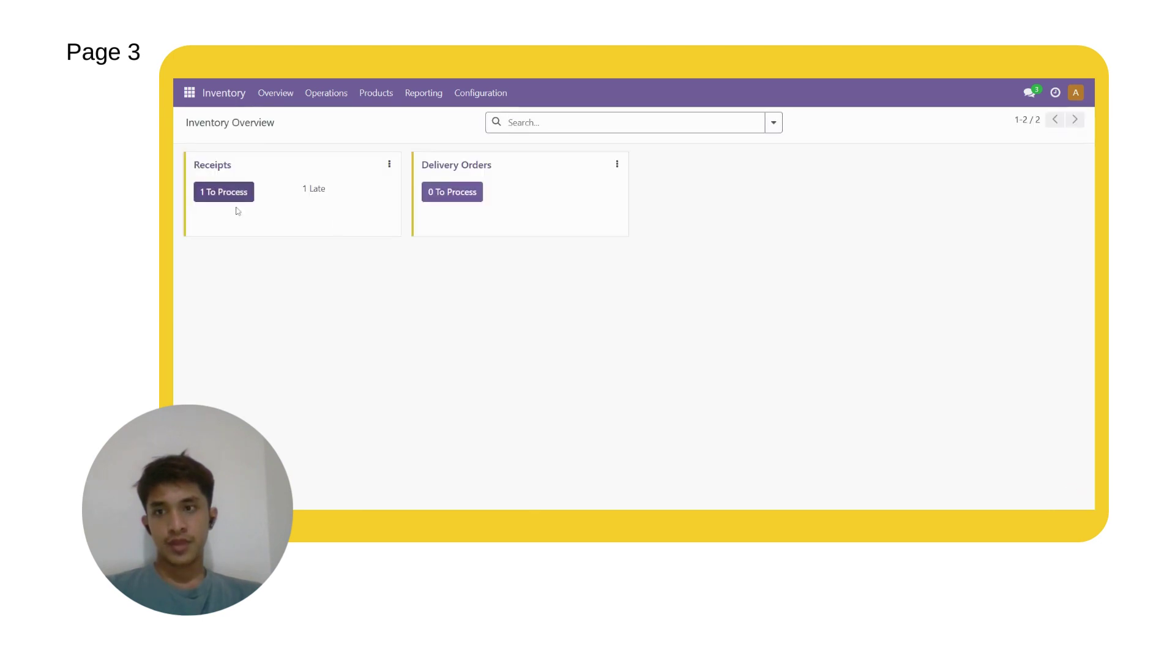
left_click(226, 195)
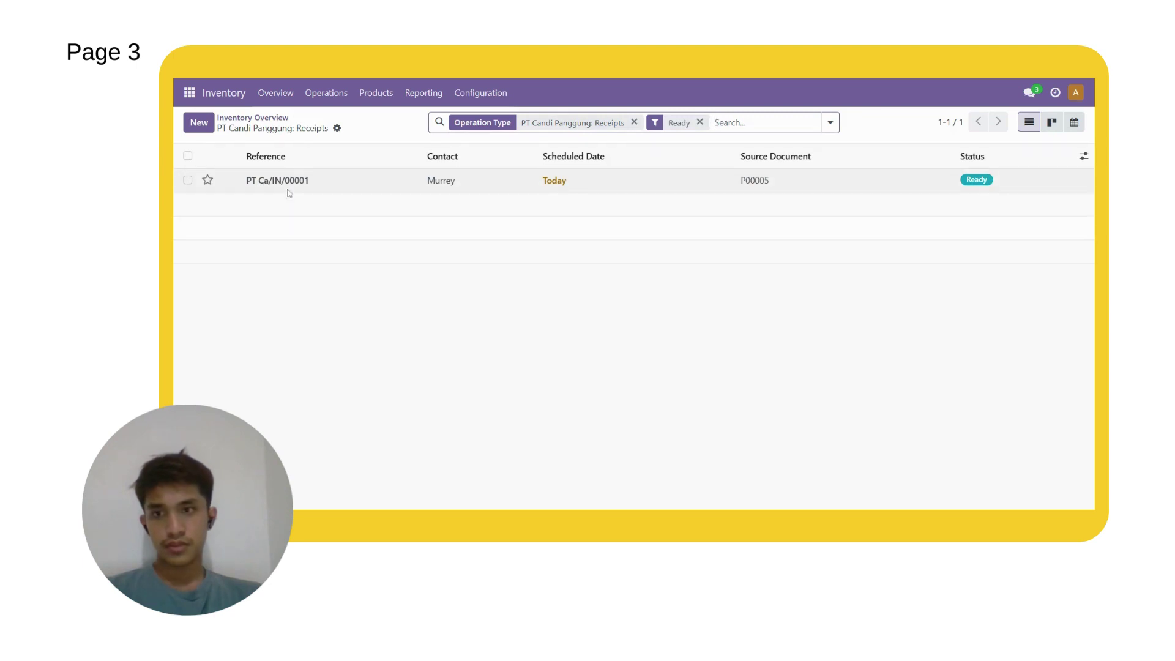
left_click(286, 191)
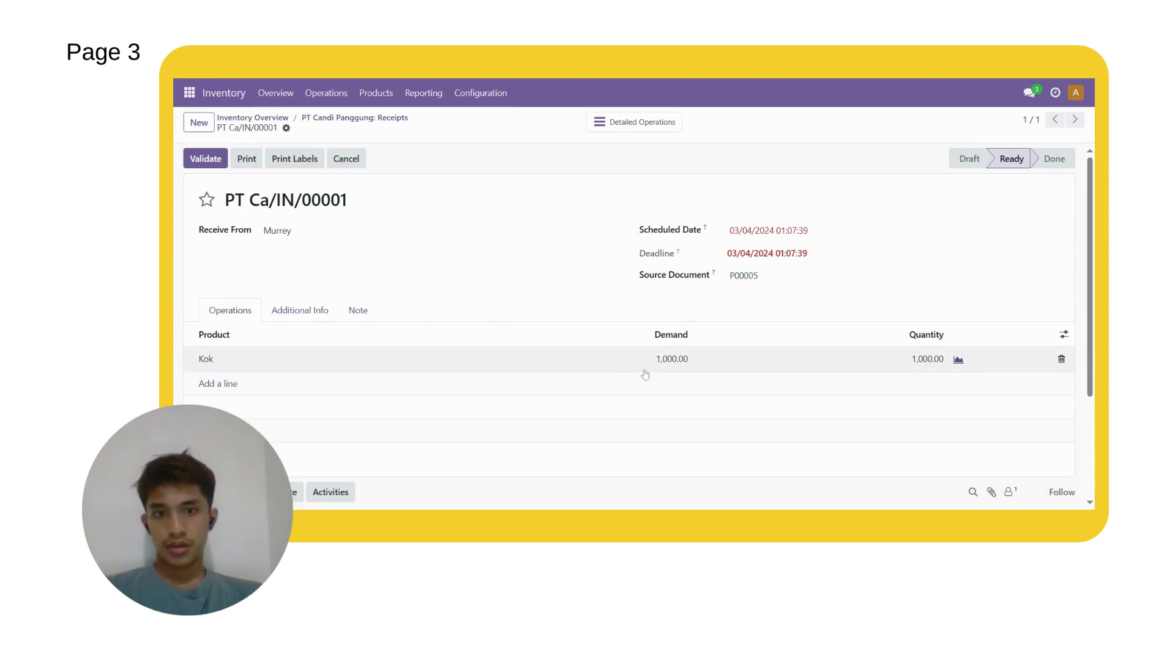
Step: Validate receipt PT Ca/IN/00001 so its 1,000 Kok for P00005 are Done
scroll(452, 302, "down", 1)
scroll(465, 307, "up", 1)
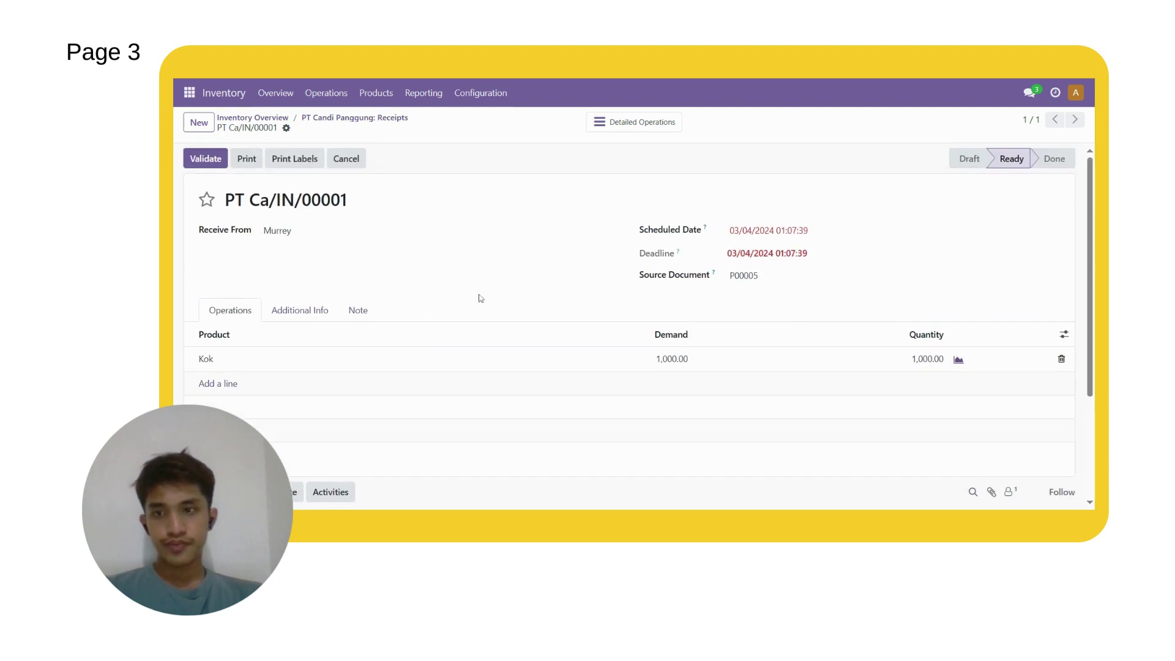
scroll(293, 217, "down", 1)
scroll(406, 315, "up", 1)
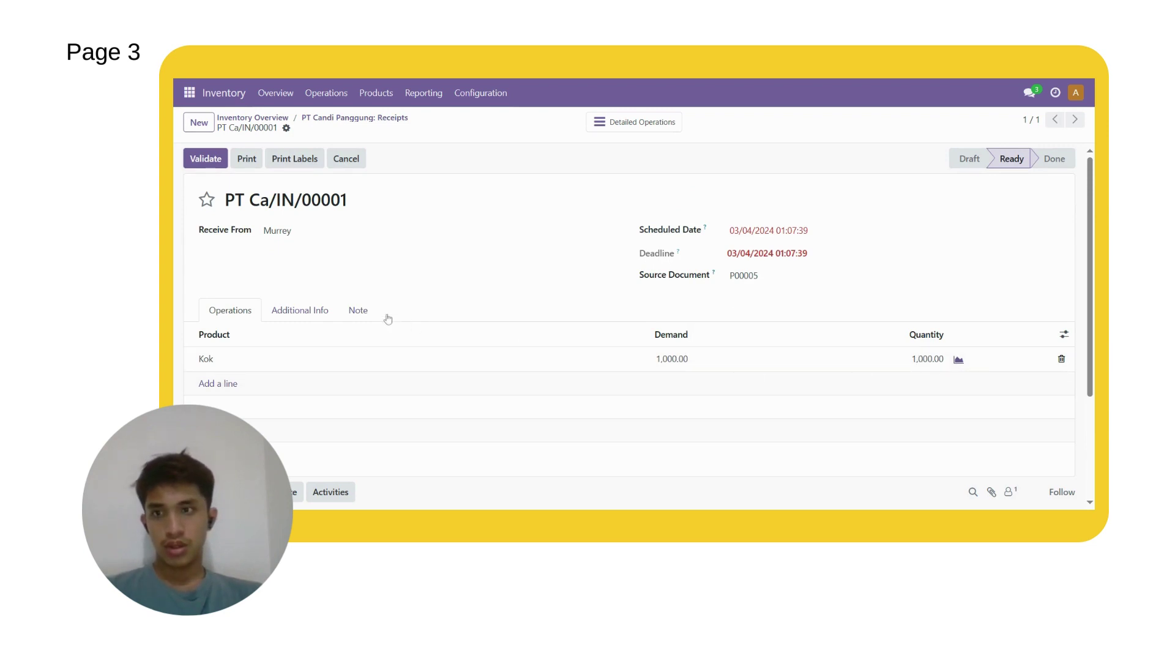
left_click(214, 164)
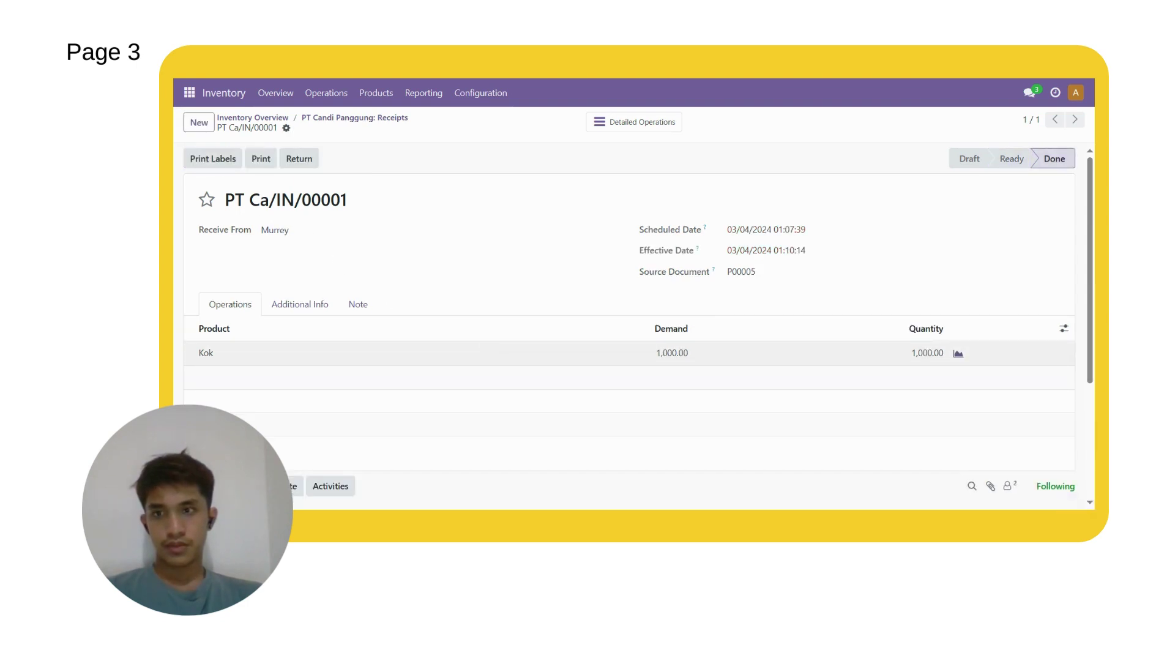
scroll(462, 335, "down", 2)
scroll(465, 336, "up", 2)
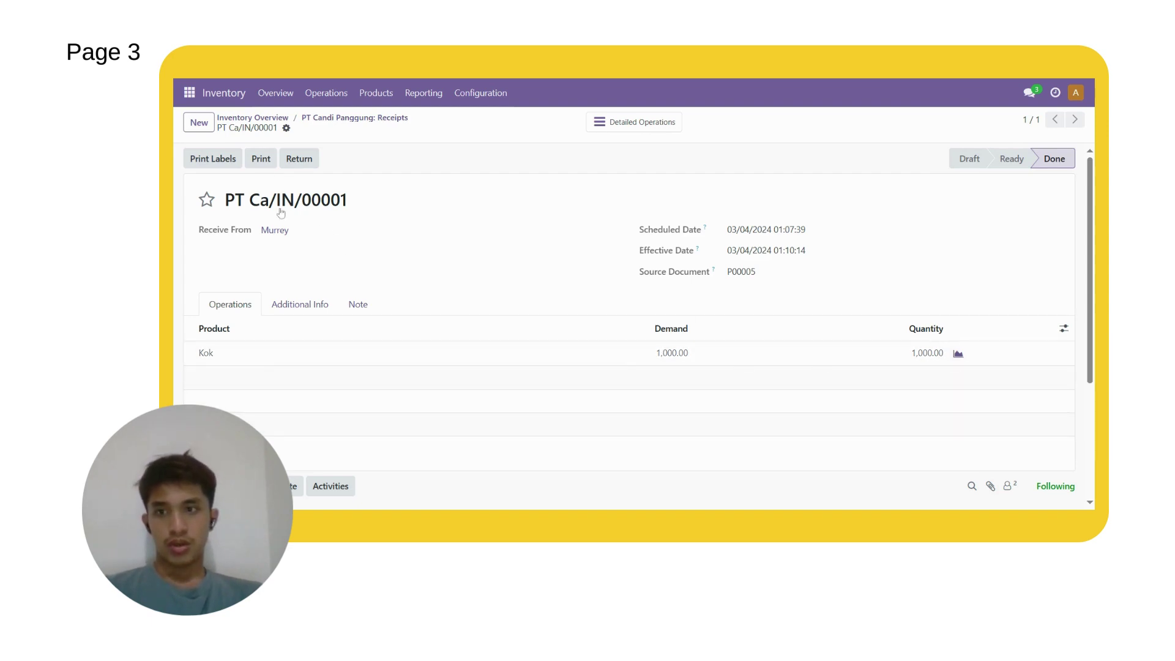
scroll(445, 404, "down", 3)
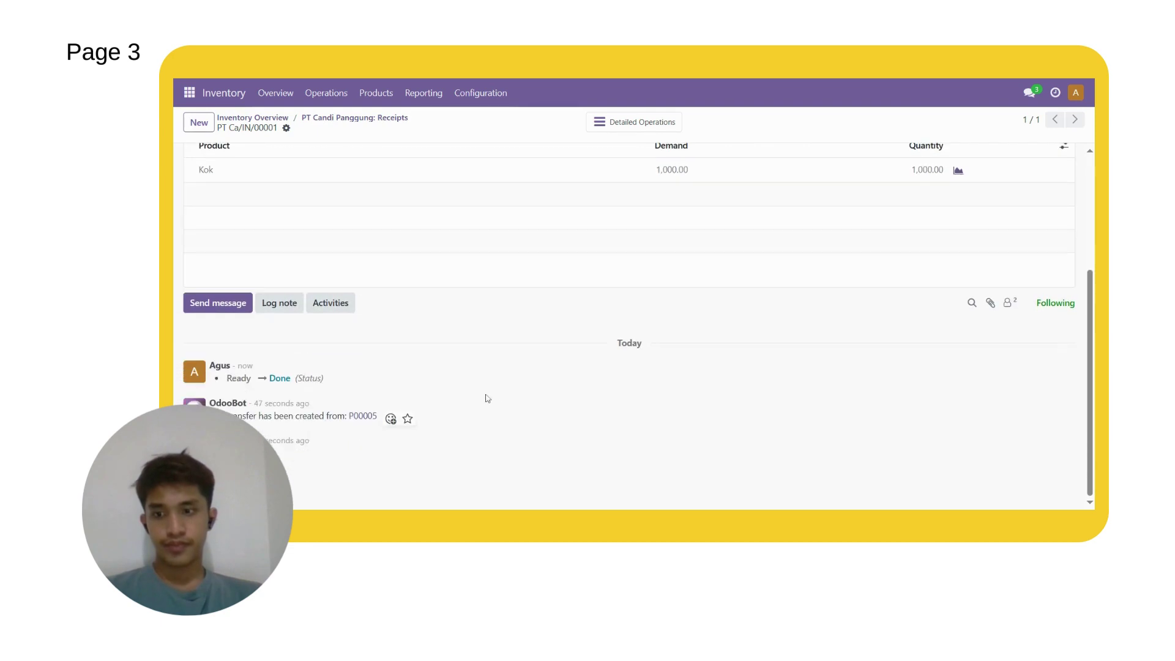
scroll(468, 397, "up", 3)
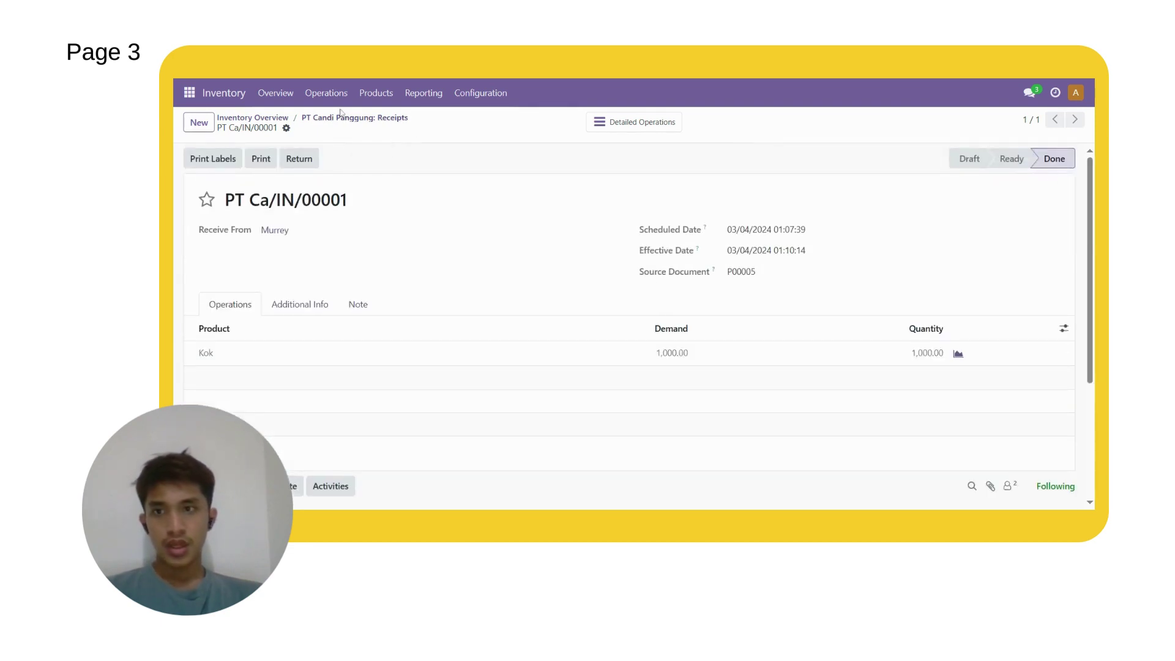
Step: Switch to the purchasing user with the suggested login e-mail and password, then show the apps menu
left_click(1074, 96)
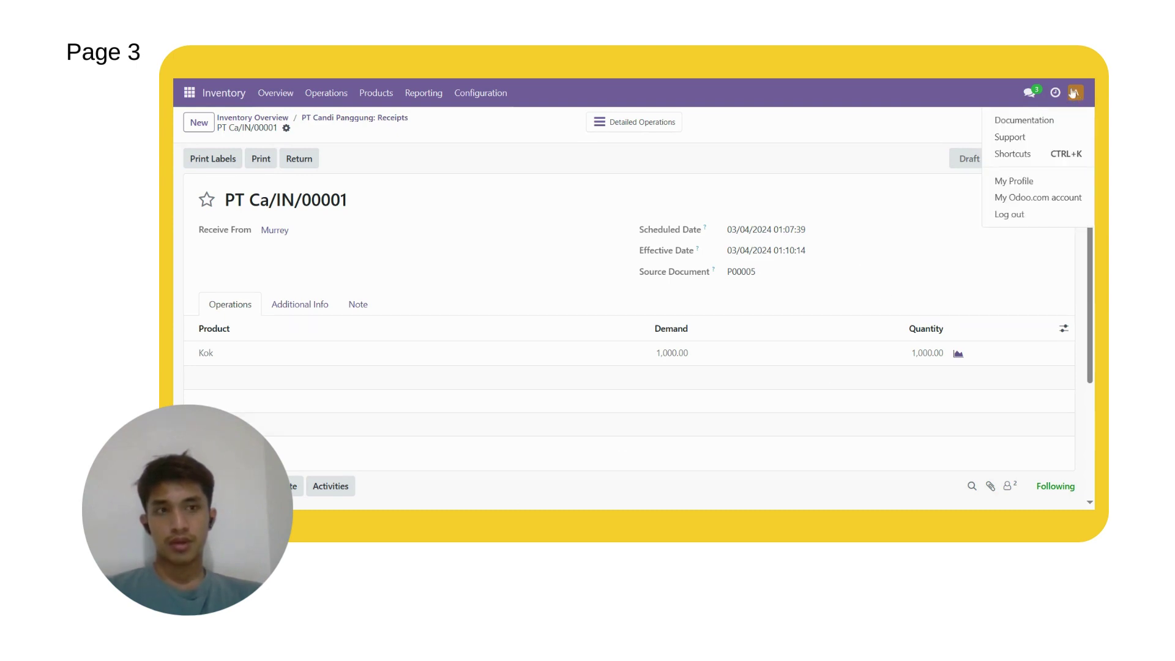
left_click(1021, 219)
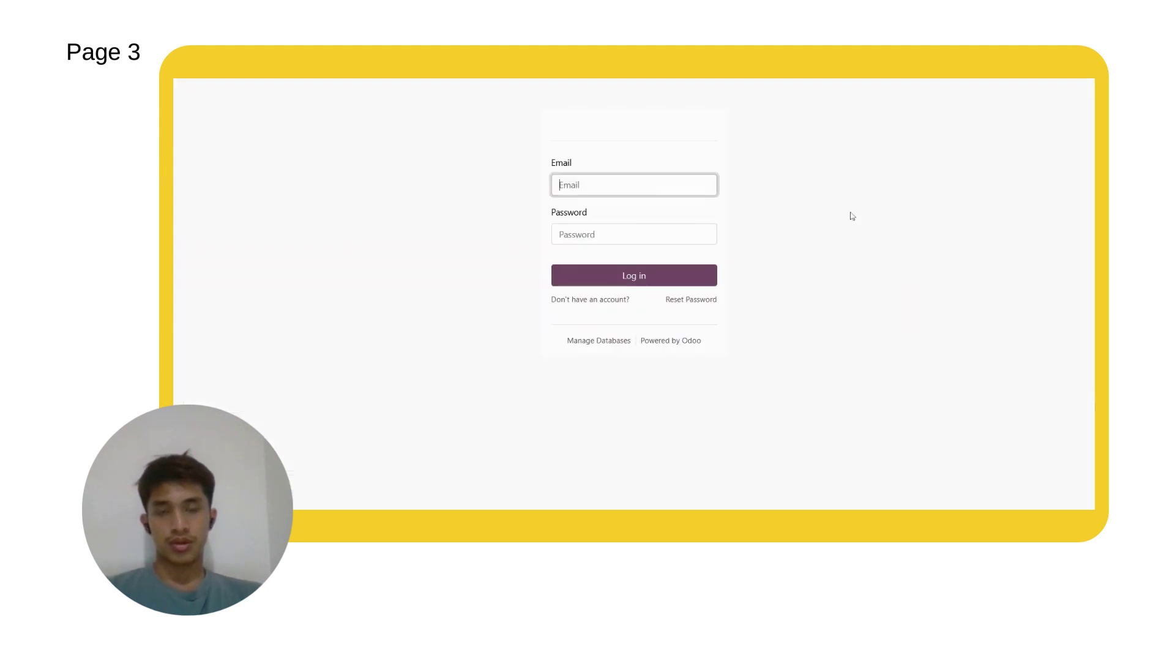
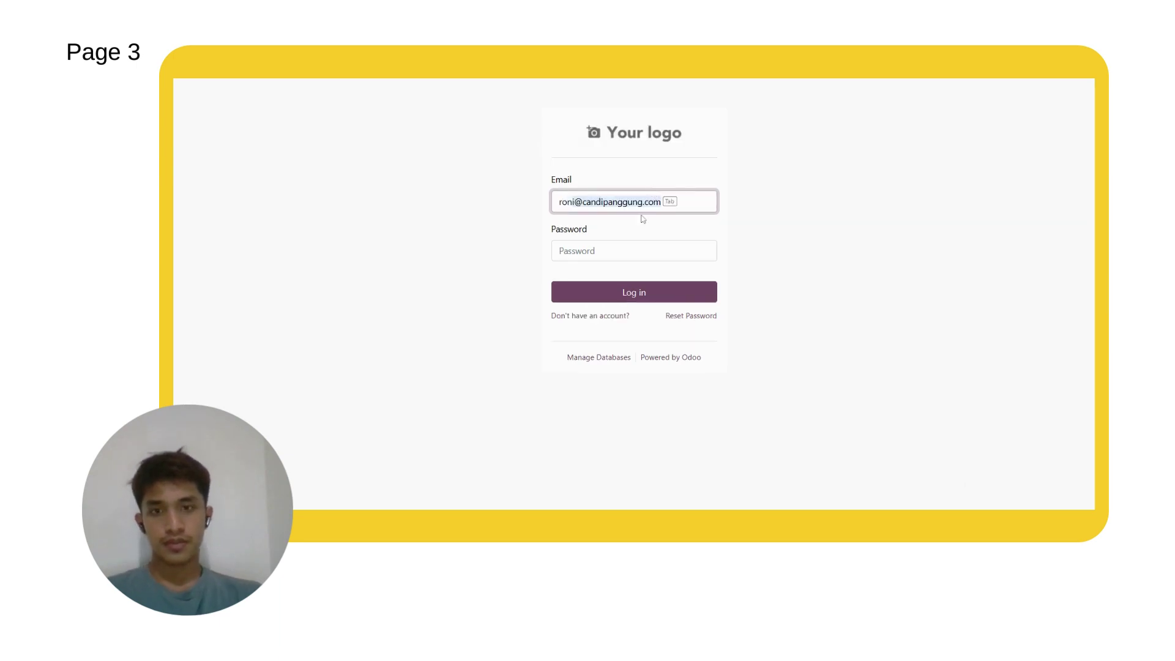
key("Tab")
key("Tab")
type("******")
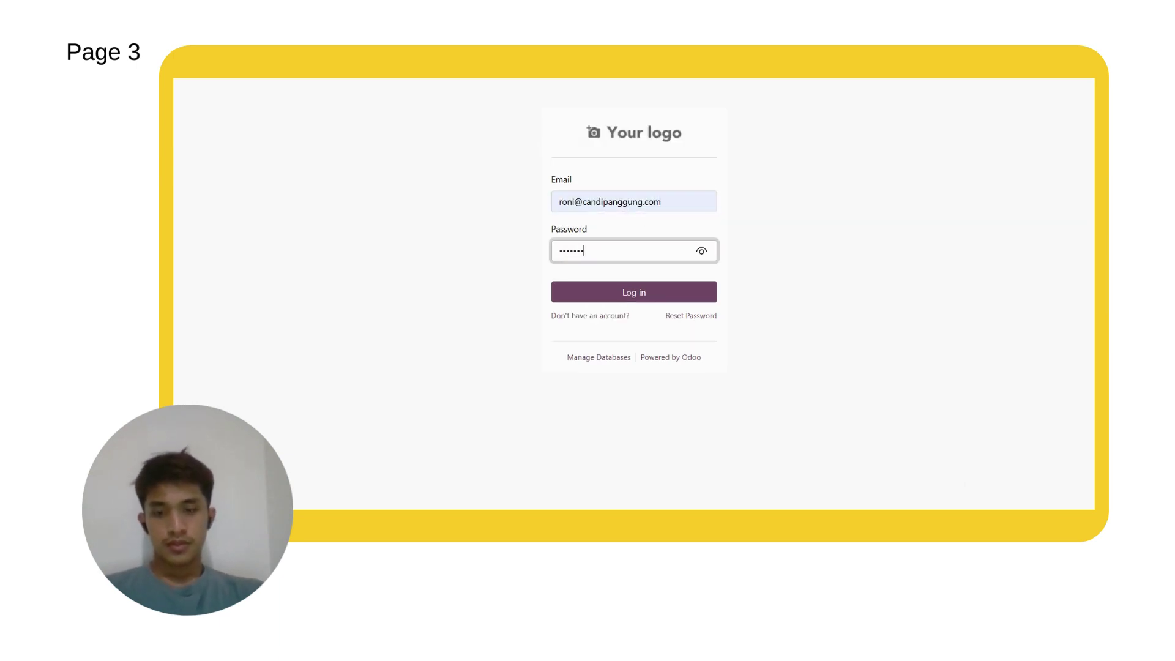
left_click(667, 295)
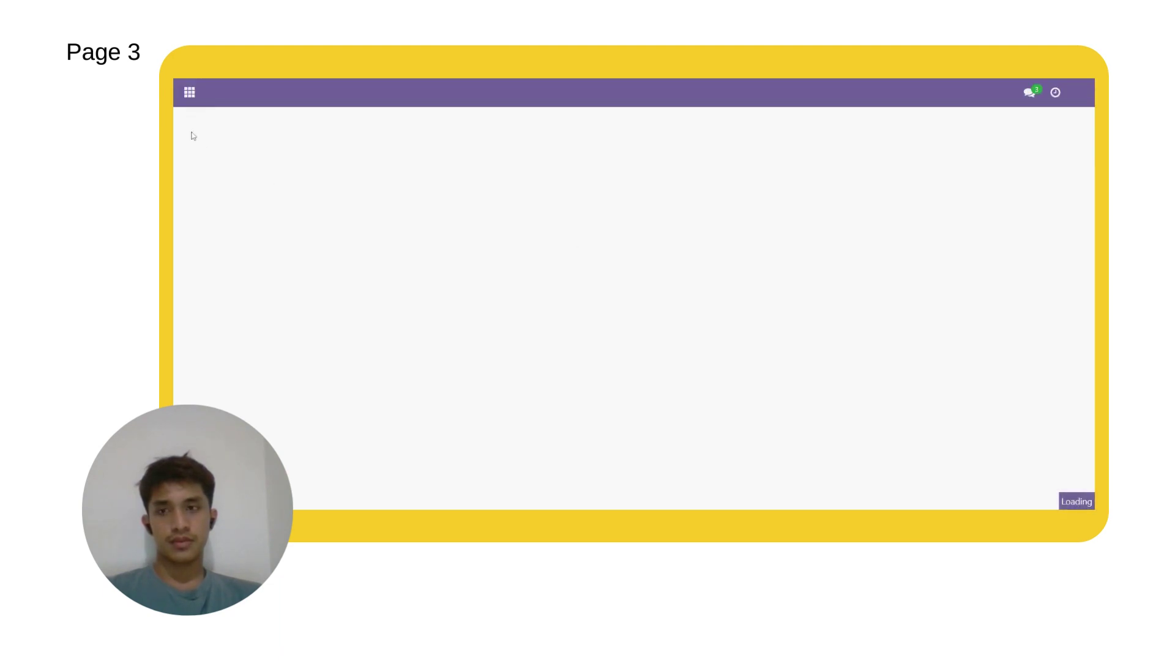
left_click(190, 93)
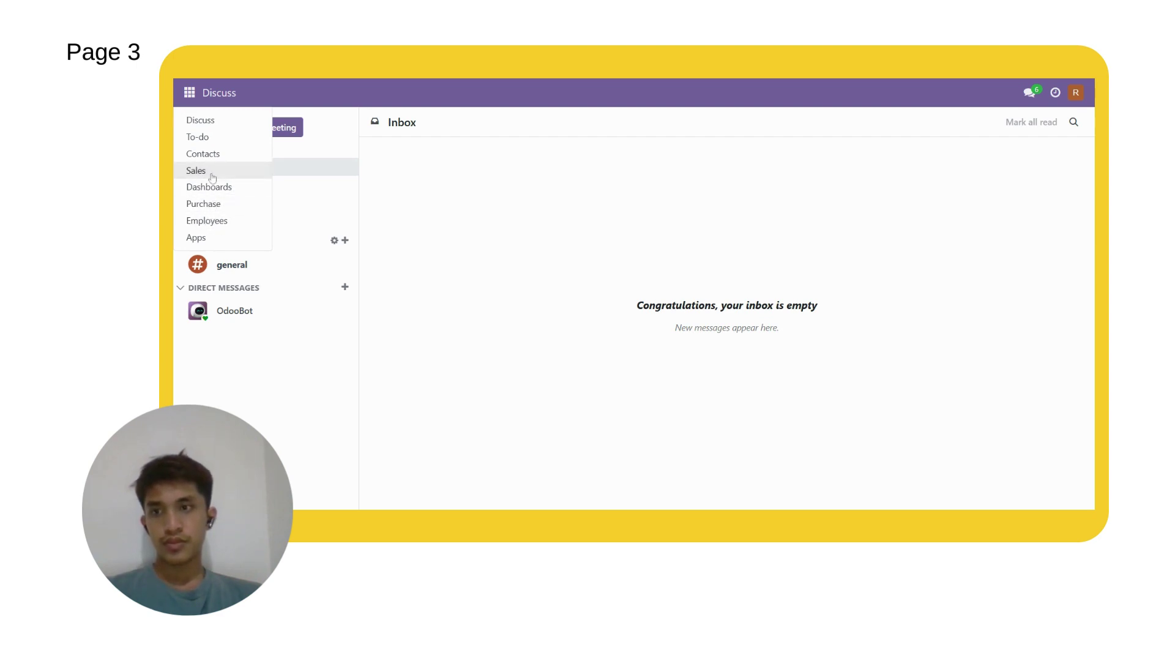
Step: Create a vendor bill from order P00005 for 1,000 Kok totalling Rp 1,000,000.00
left_click(213, 204)
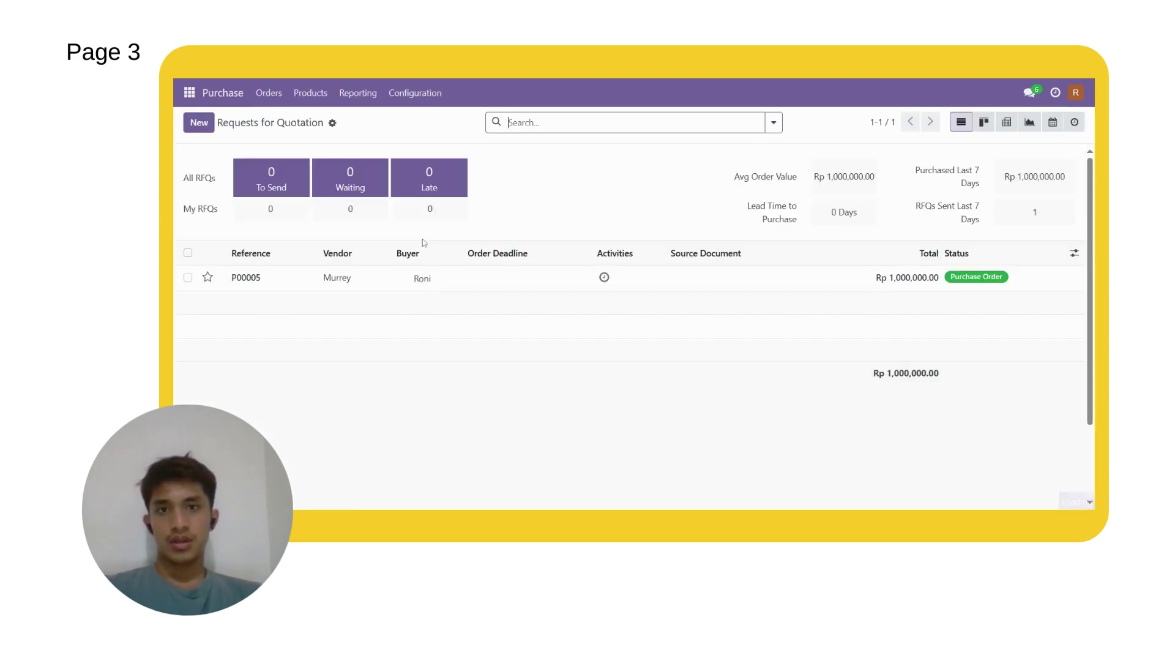
left_click(257, 281)
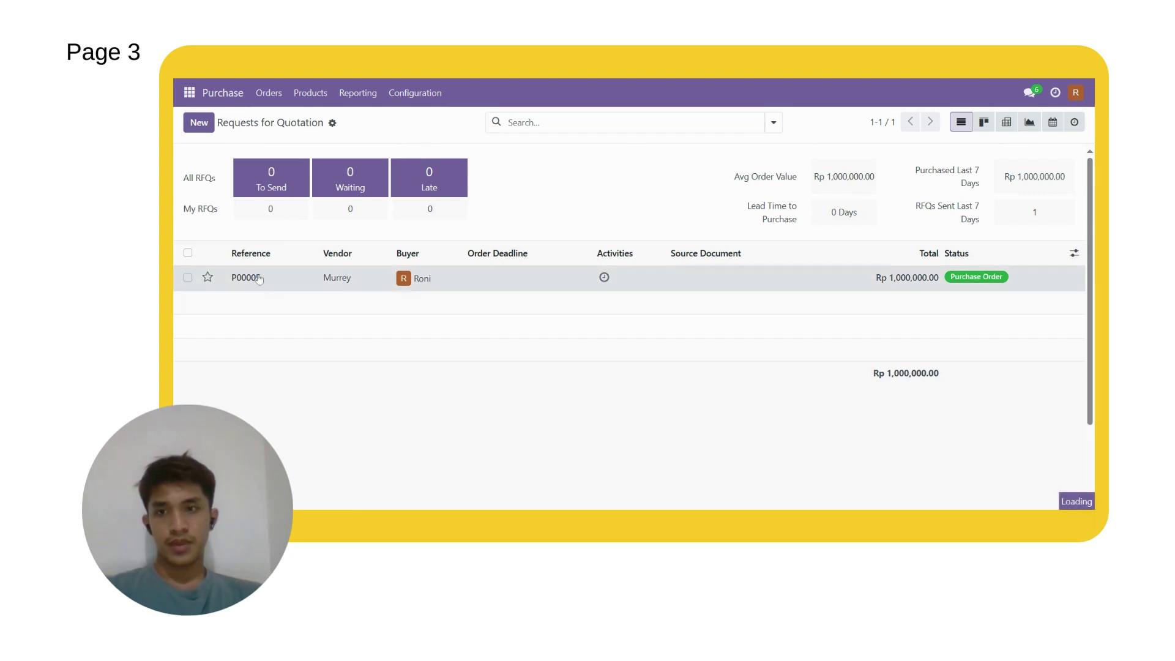
left_click(251, 279)
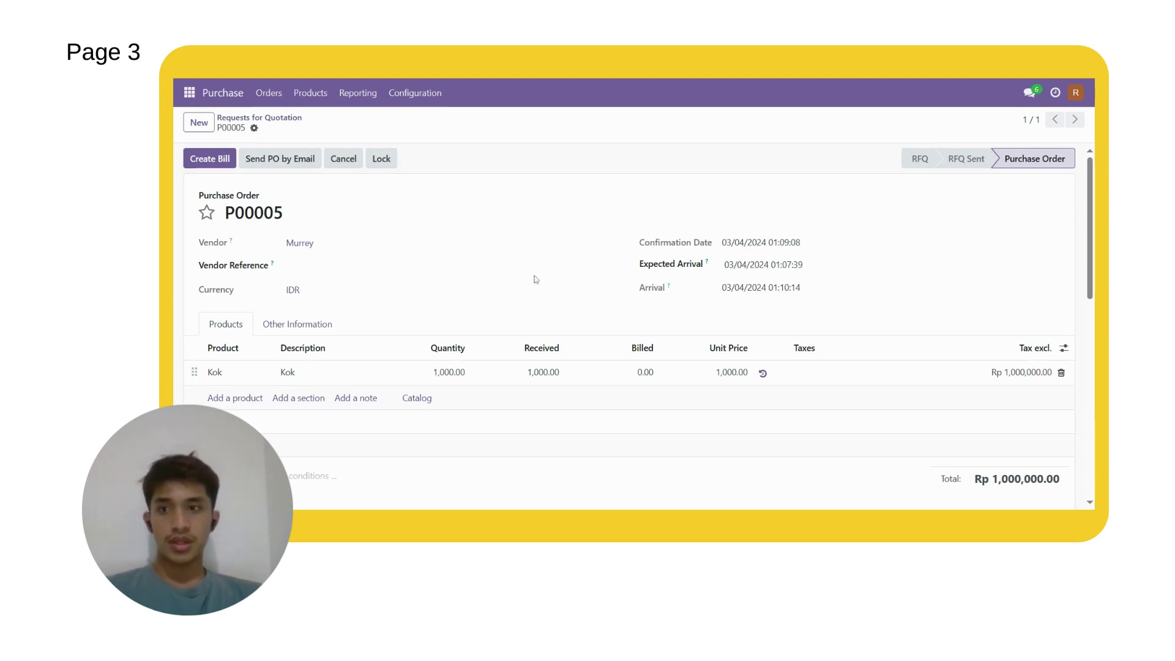
left_click(210, 158)
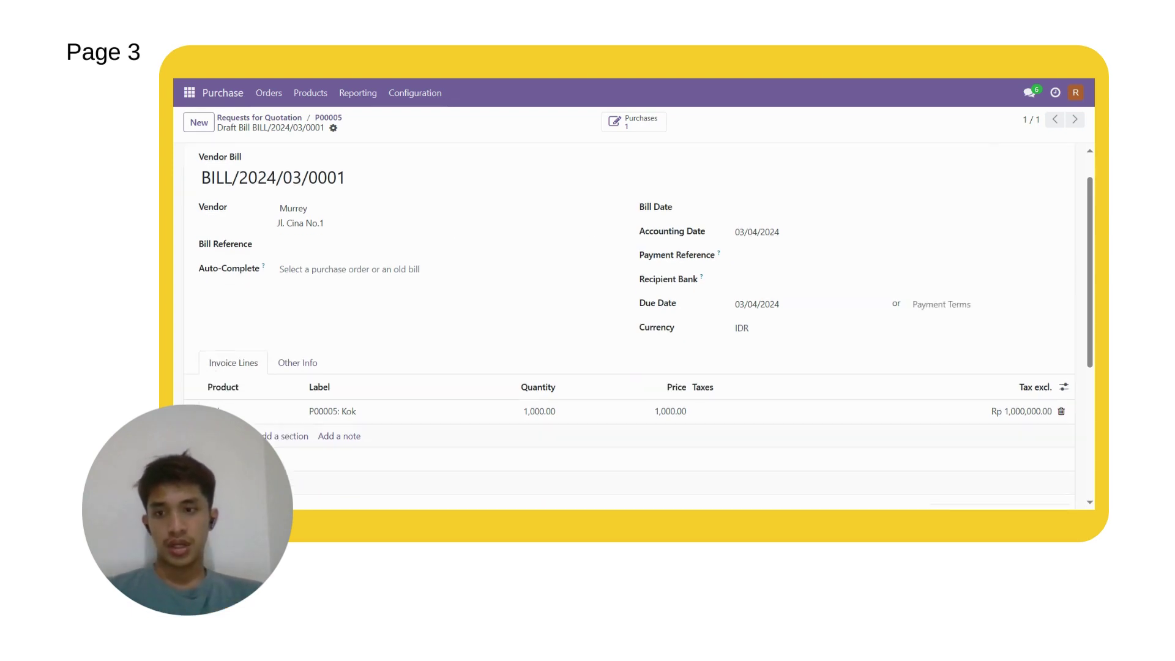
scroll(447, 313, "down", 2)
scroll(490, 324, "up", 2)
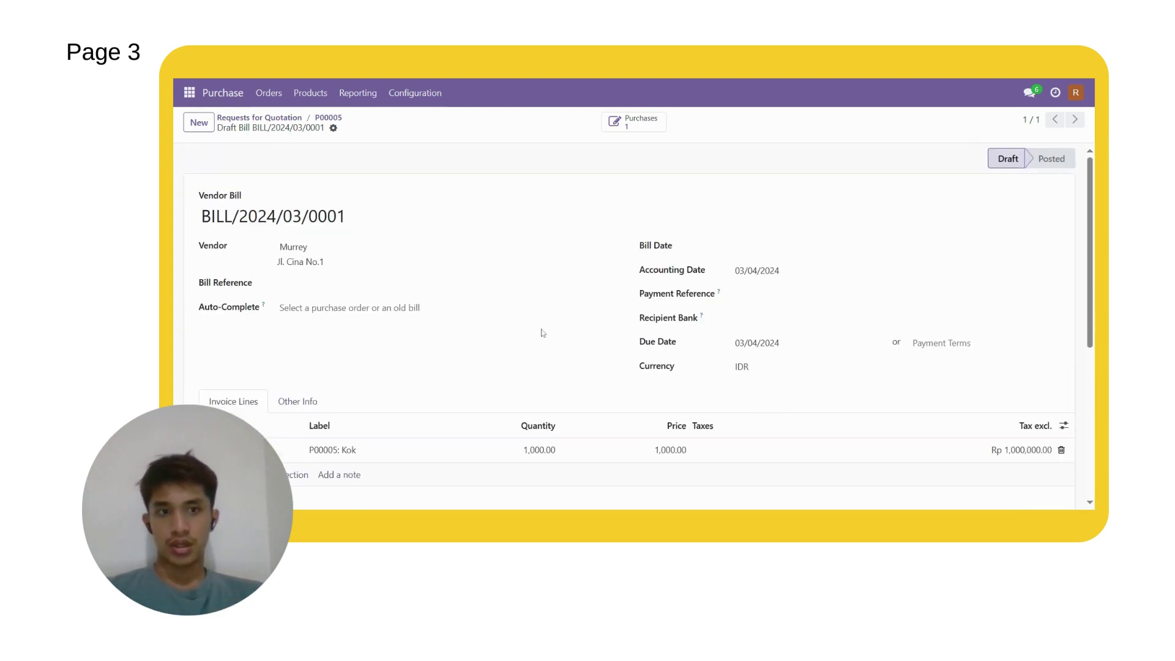
scroll(612, 342, "down", 5)
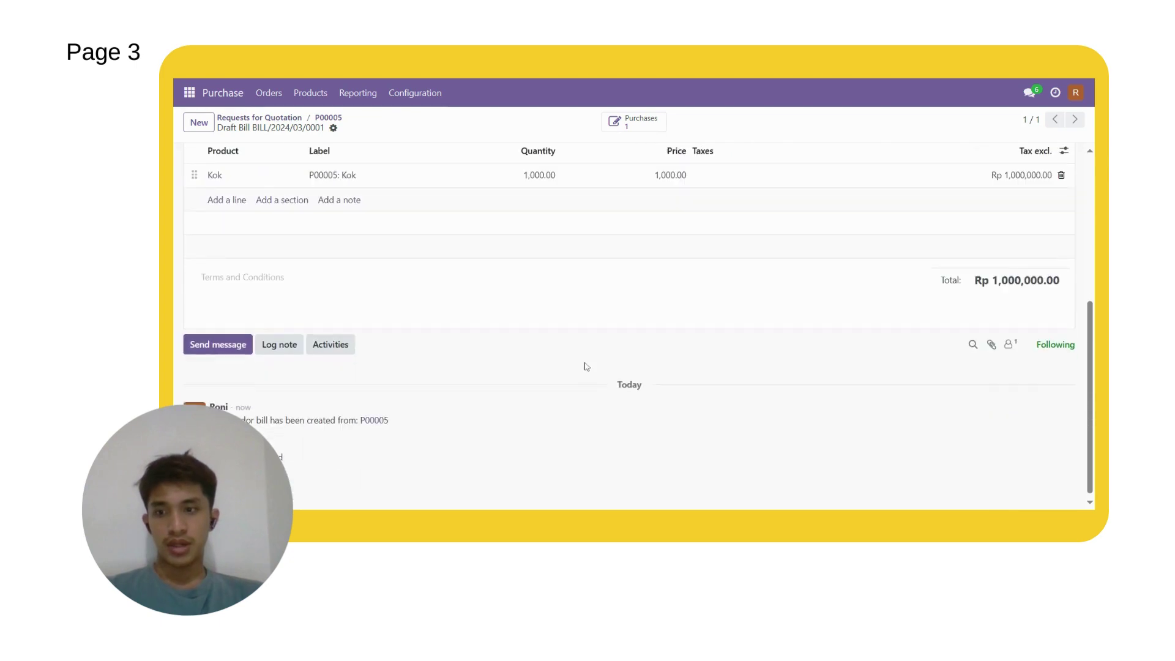
scroll(597, 384, "up", 5)
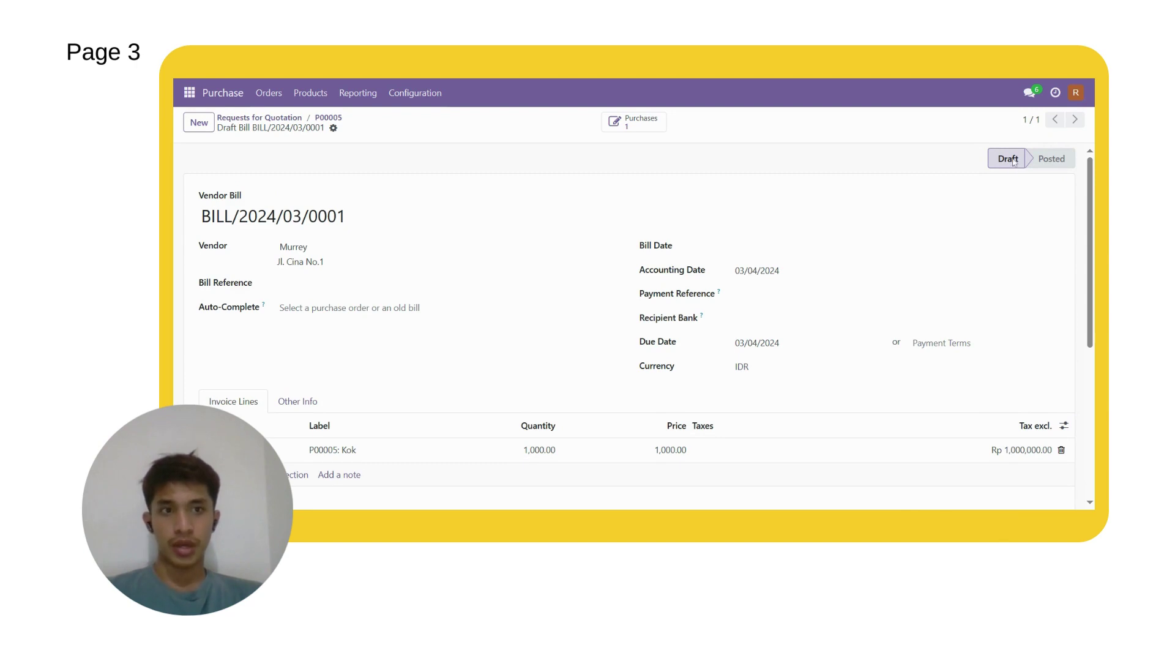
Step: Log out and sign in with the accountant's suggested login e-mail and password
left_click(1076, 94)
left_click(1031, 216)
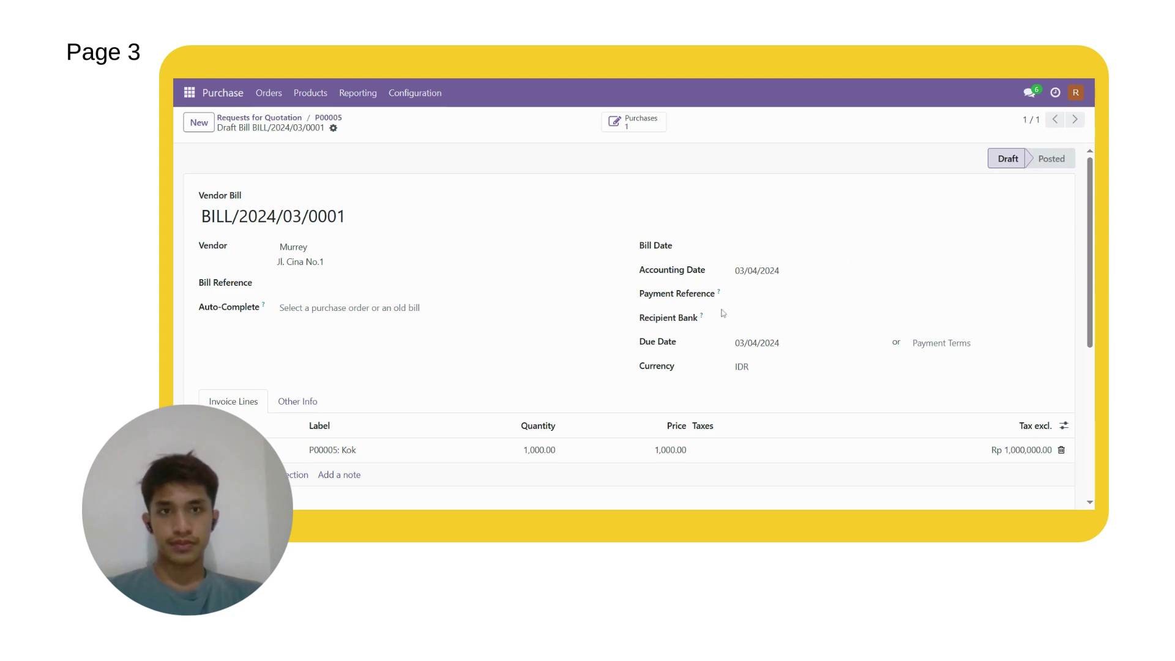
type("catur12")
key("BackSpace")
key("BackSpace")
left_click(630, 220)
key("Tab")
type("********")
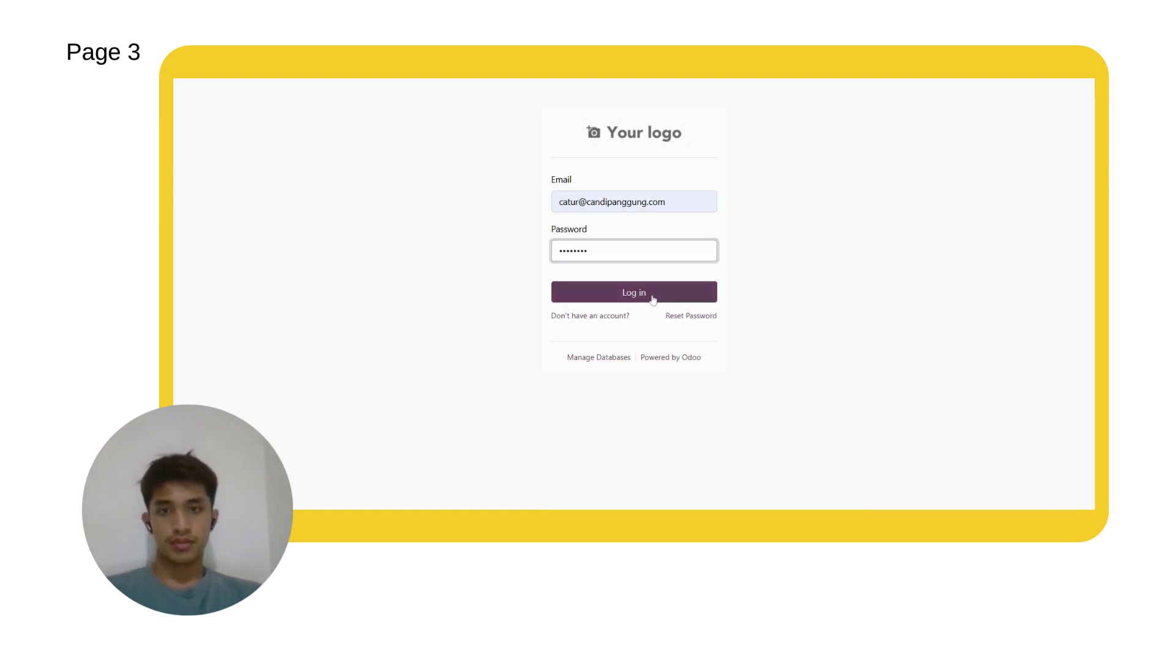
left_click(652, 298)
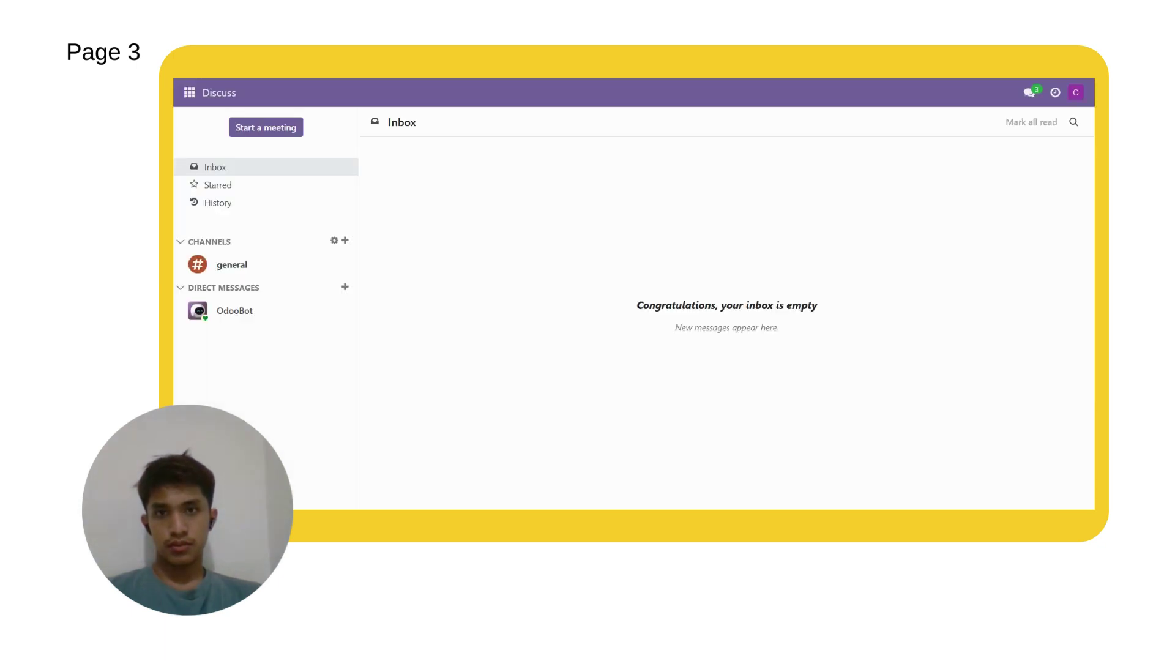
Step: Go to Invoicing > Vendors > Bills and open draft bill BILL/2024/03/0001
left_click(191, 94)
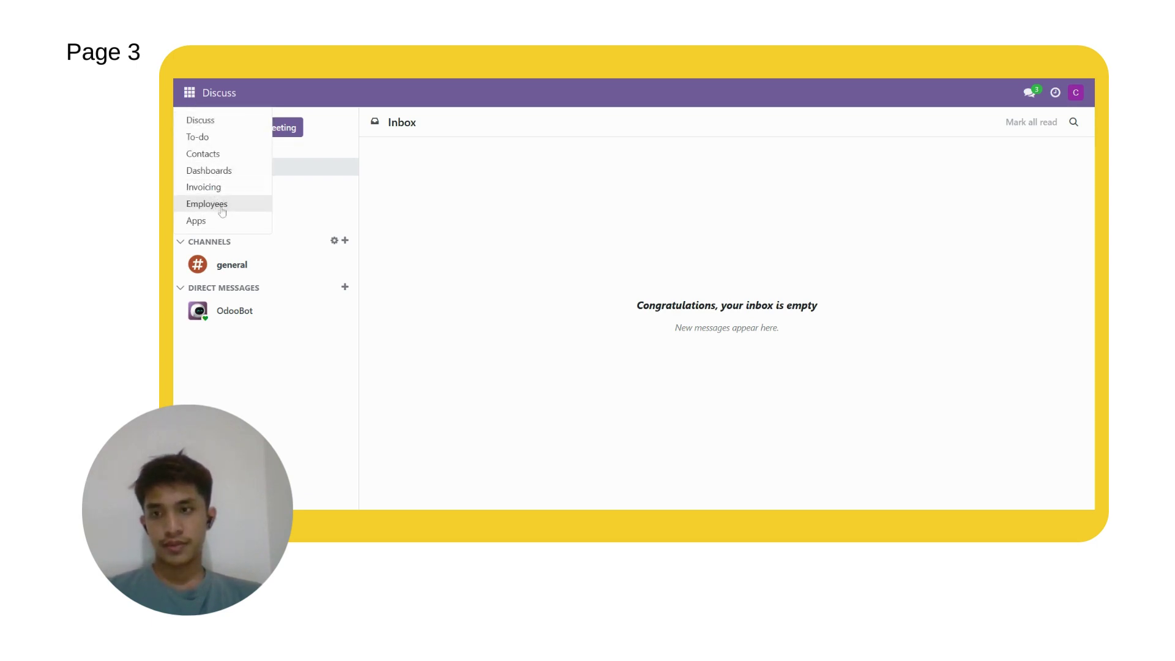
left_click(211, 187)
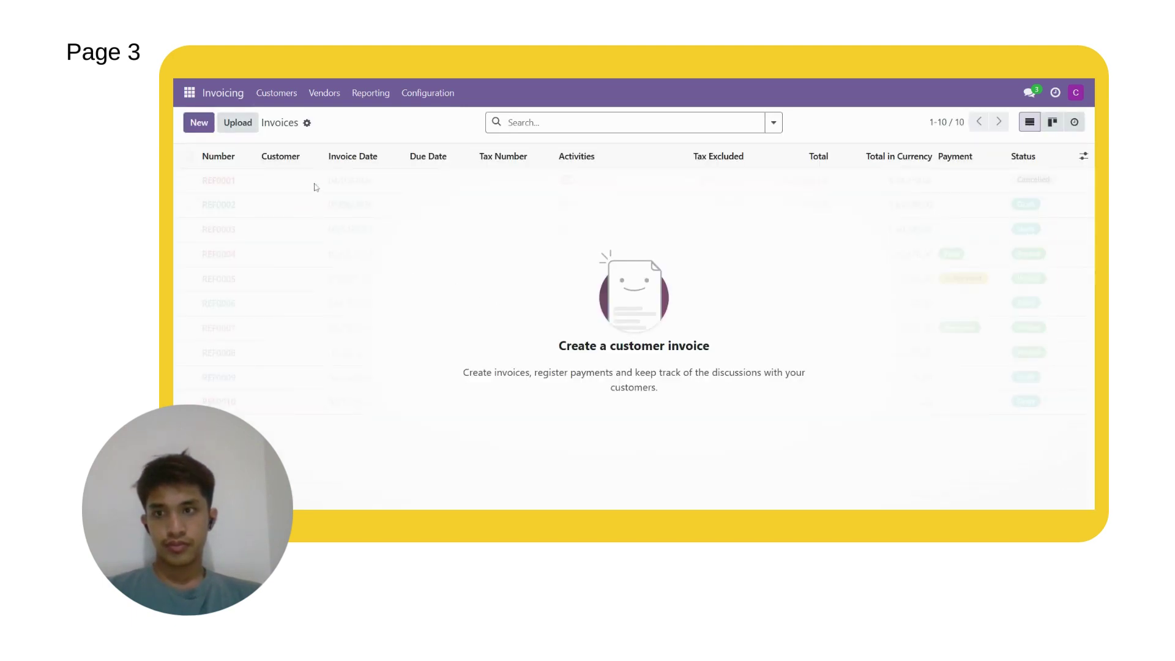
left_click(325, 96)
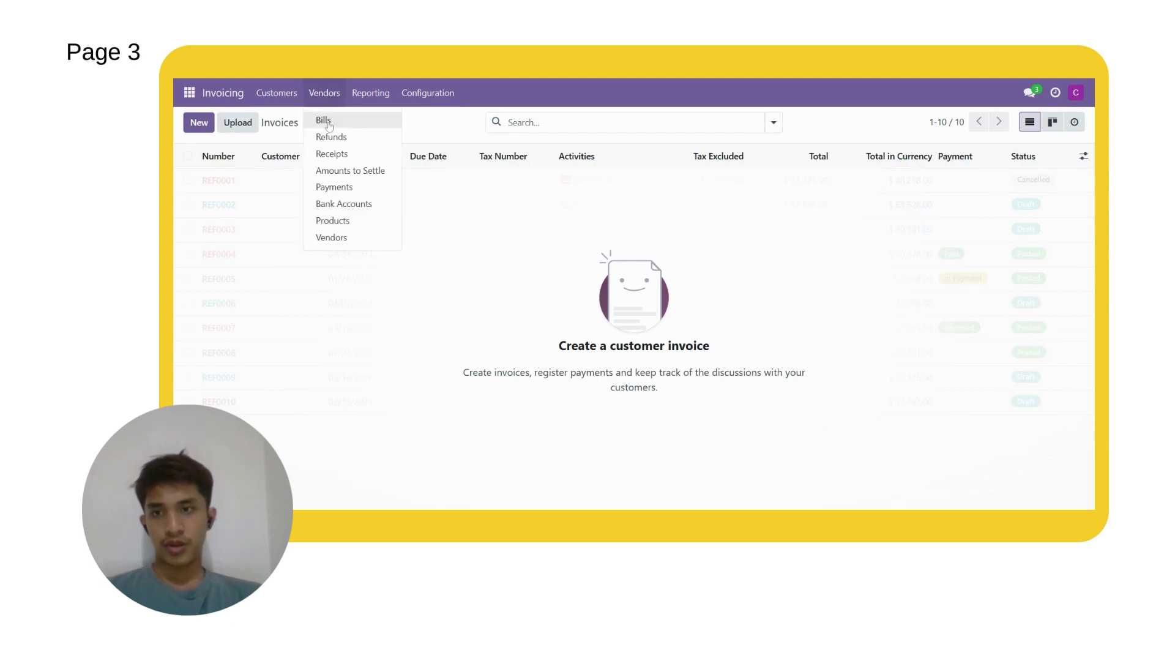
left_click(324, 121)
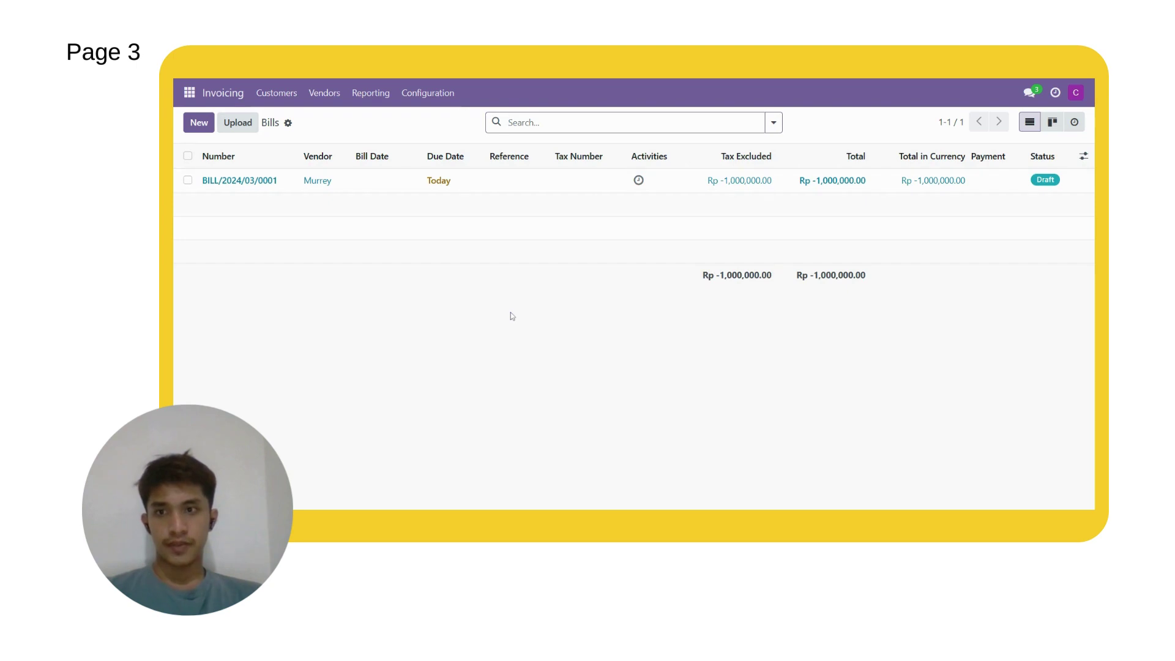
left_click(244, 183)
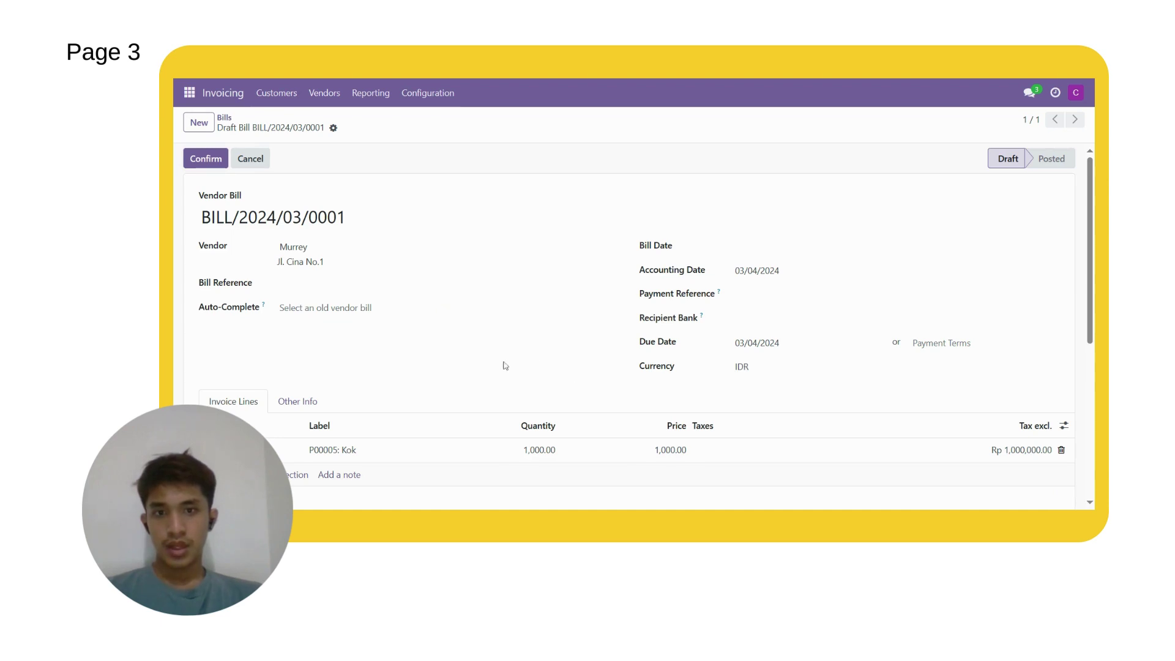
scroll(401, 359, "down", 1)
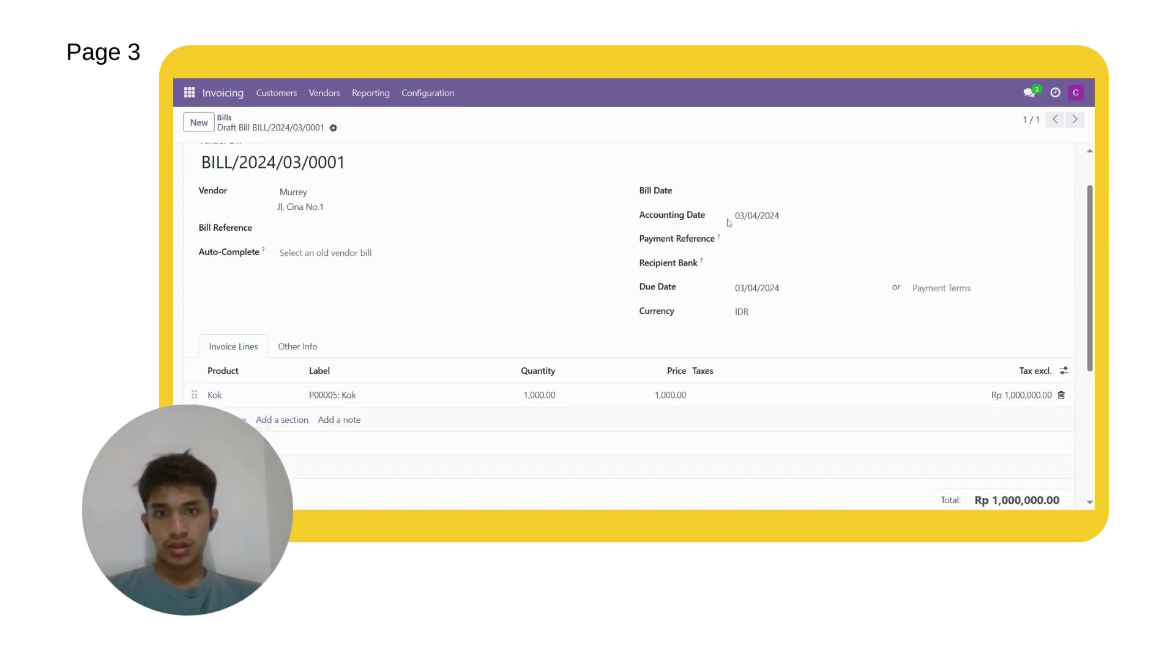
scroll(490, 334, "up", 1)
Step: Date bill BILL/2024/03/0001 to 03/04/2024 and open its payment registration form
left_click(745, 251)
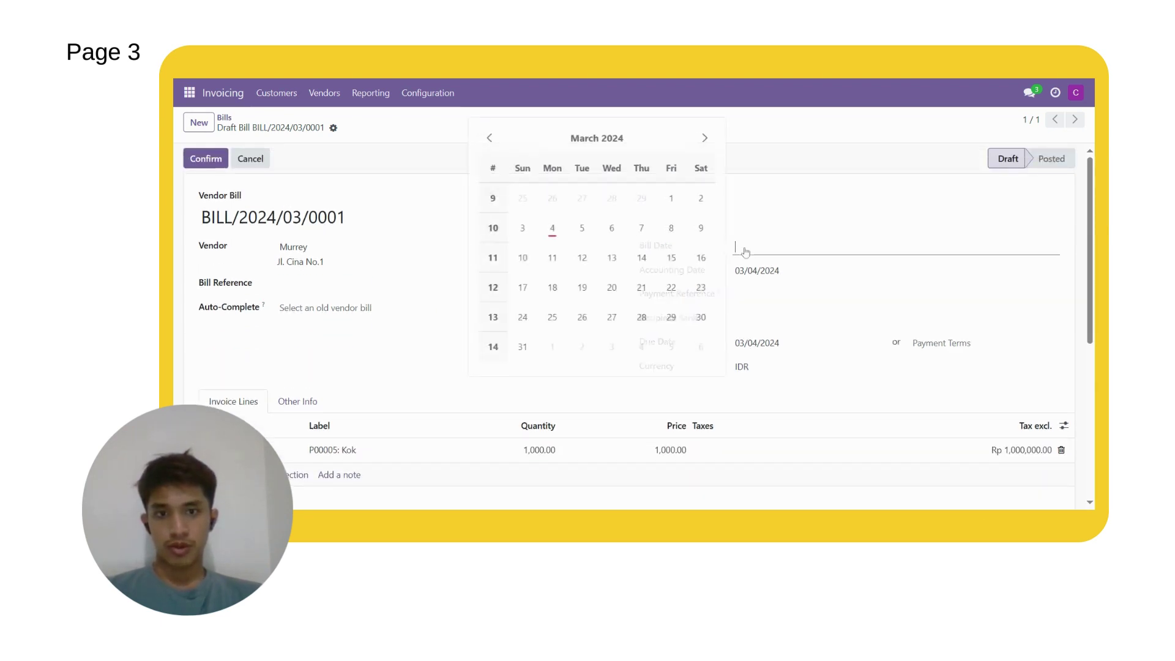
left_click(558, 228)
left_click(743, 247)
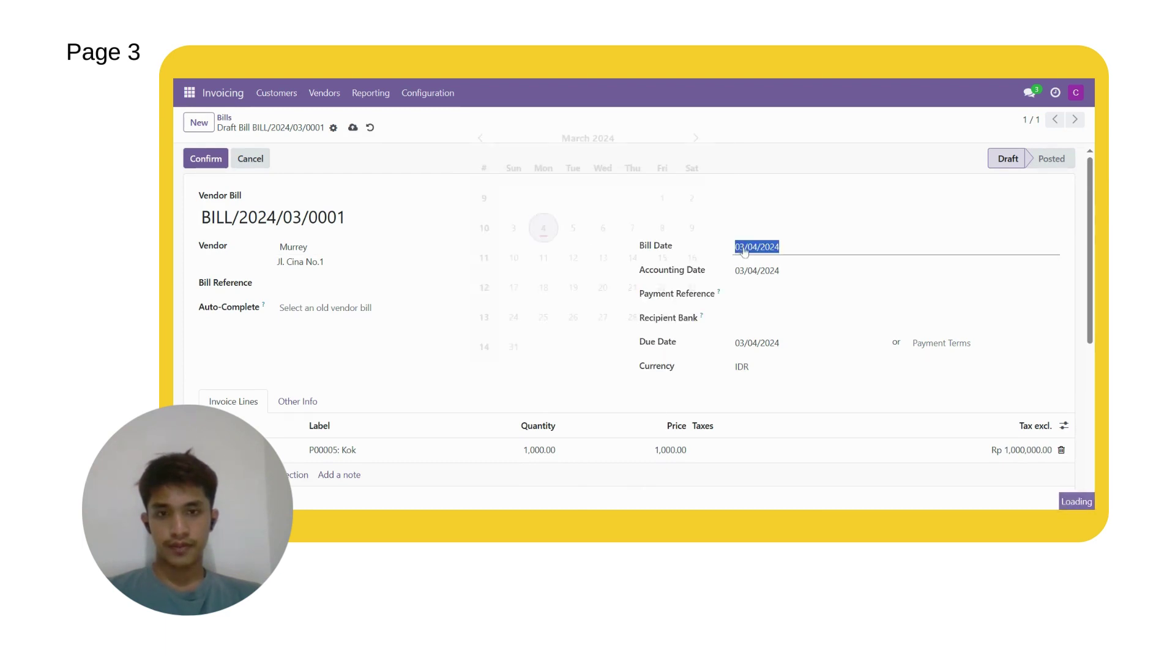
left_click(415, 364)
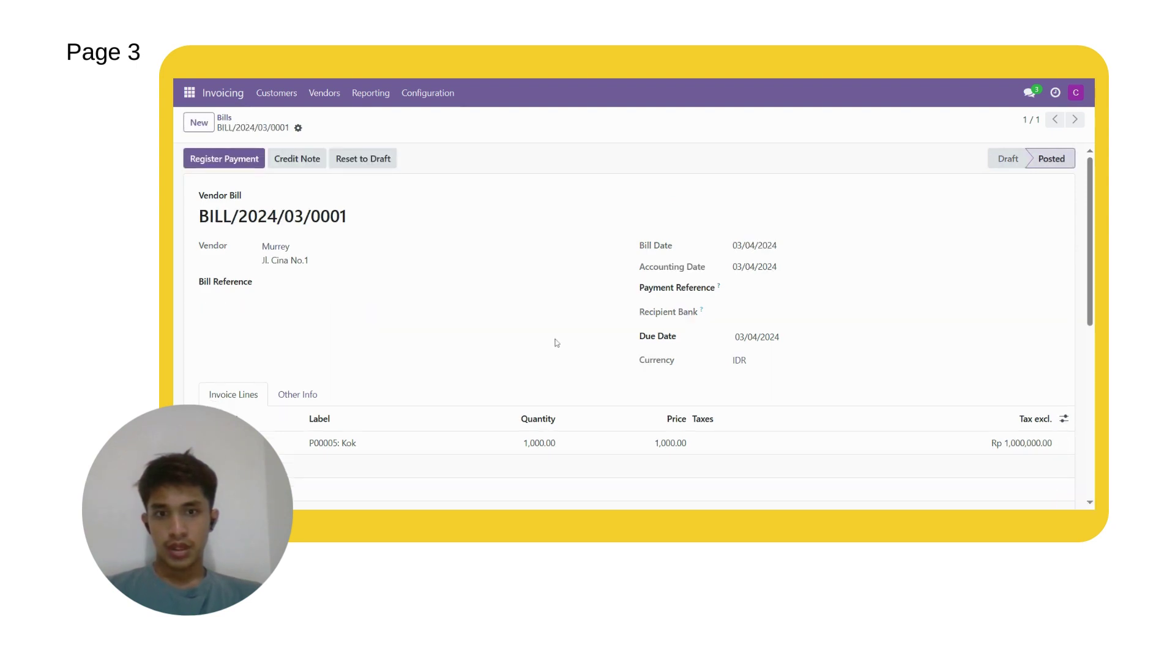
left_click(245, 164)
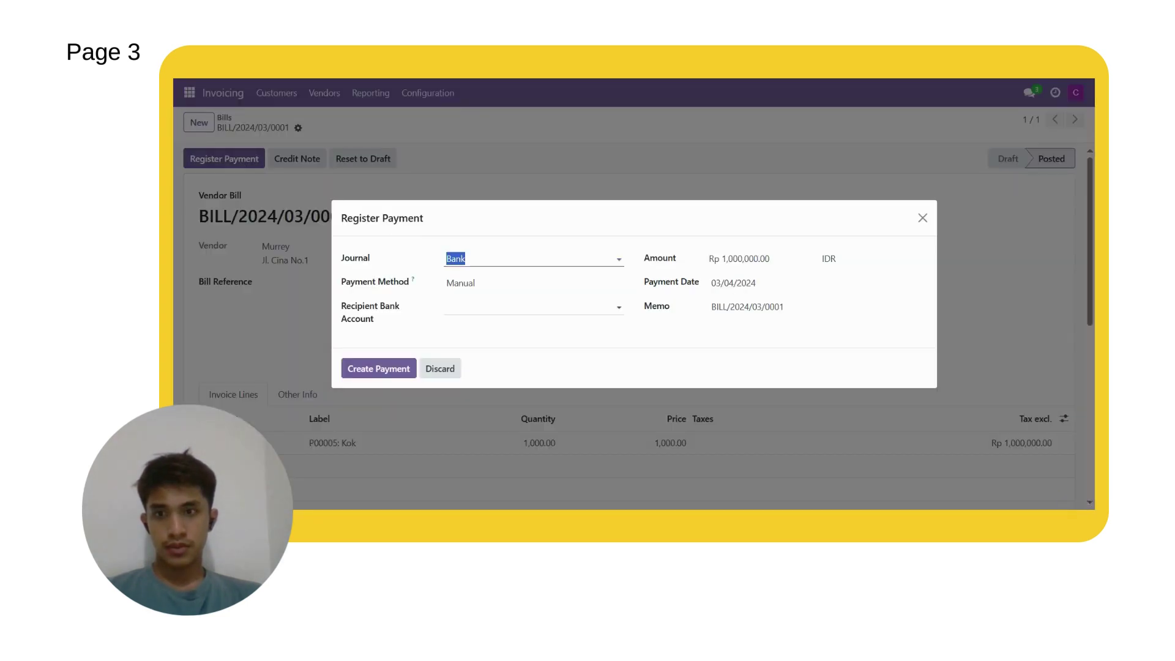
Step: Create the Rp 1,000,000.00 payment through the Bank journal with the Manual method
left_click(575, 340)
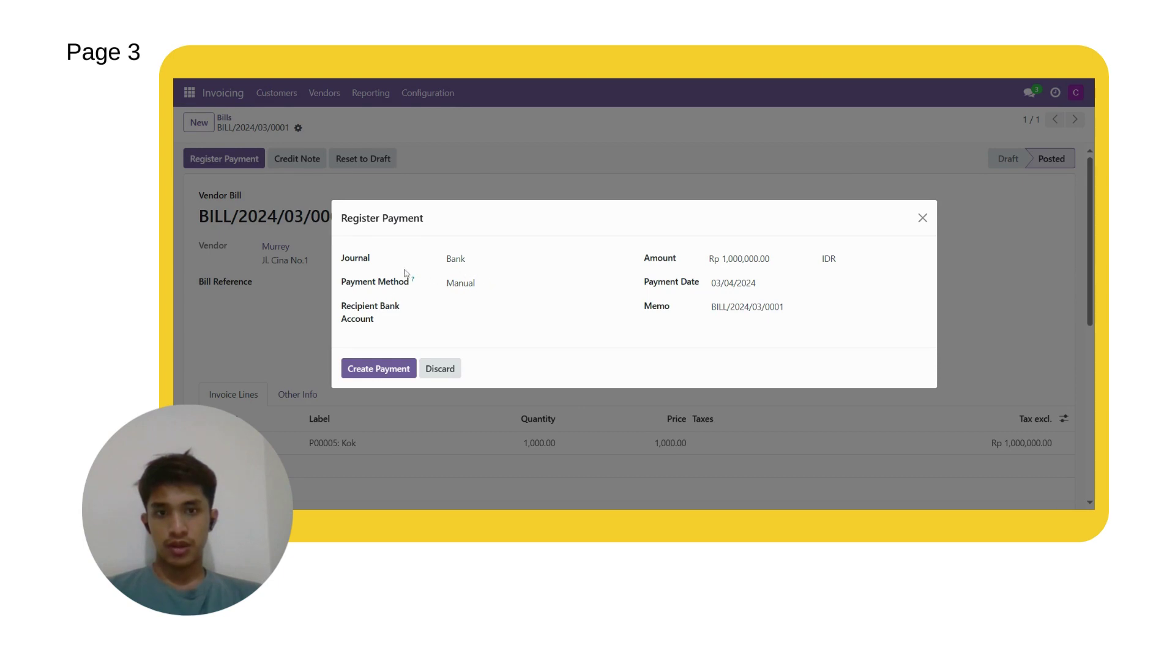
left_click(448, 283)
left_click(448, 283)
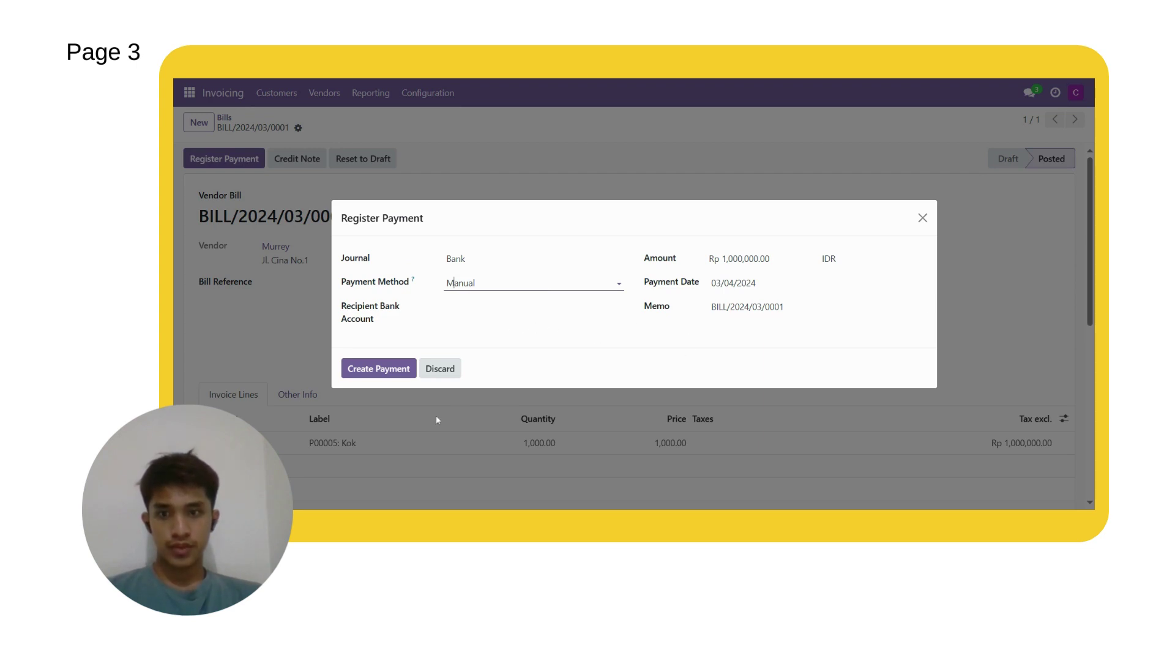
left_click(393, 369)
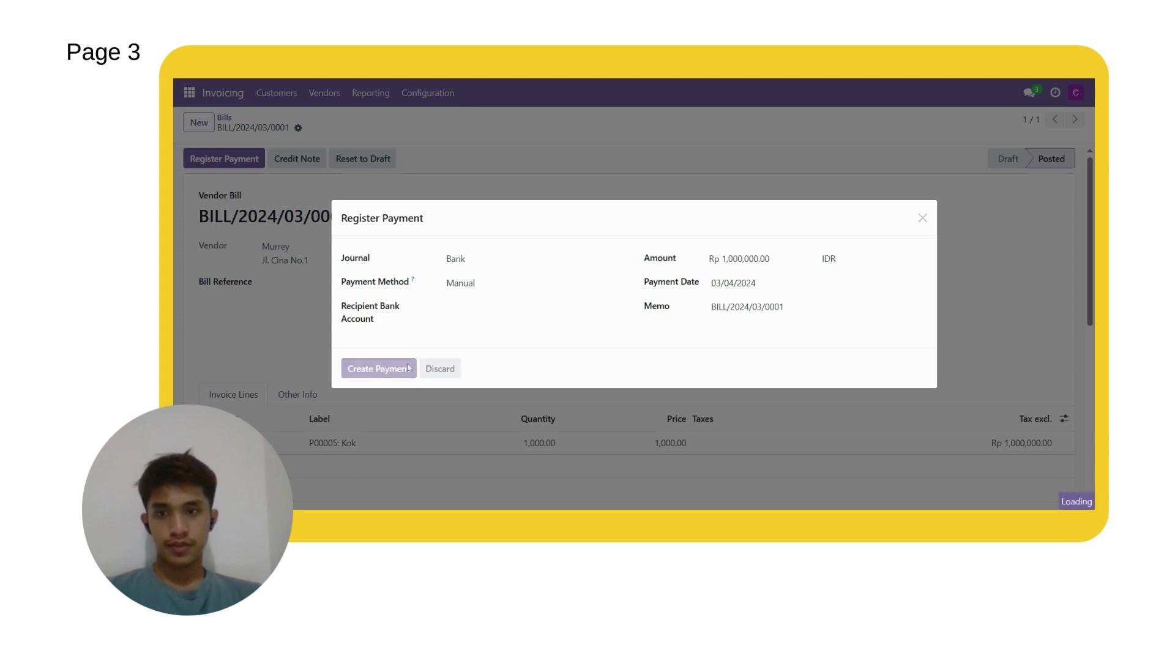